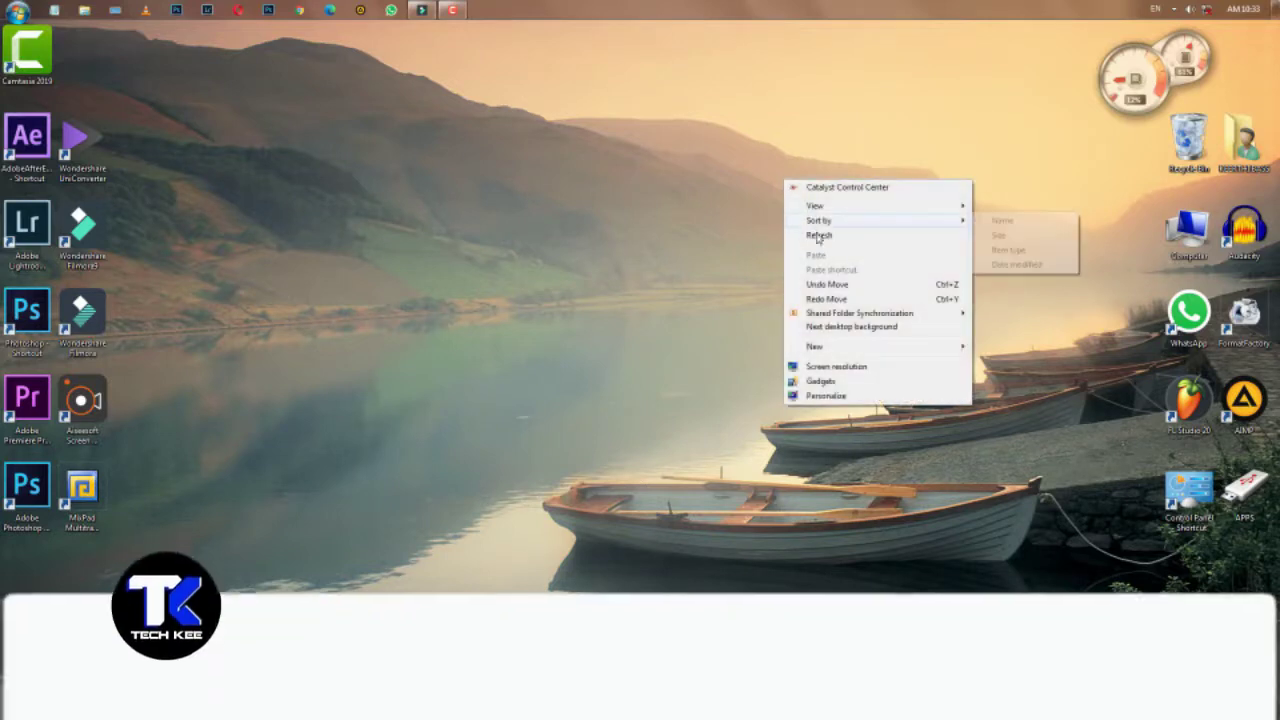
pyautogui.click(815, 233)
pyautogui.rightClick(345, 229)
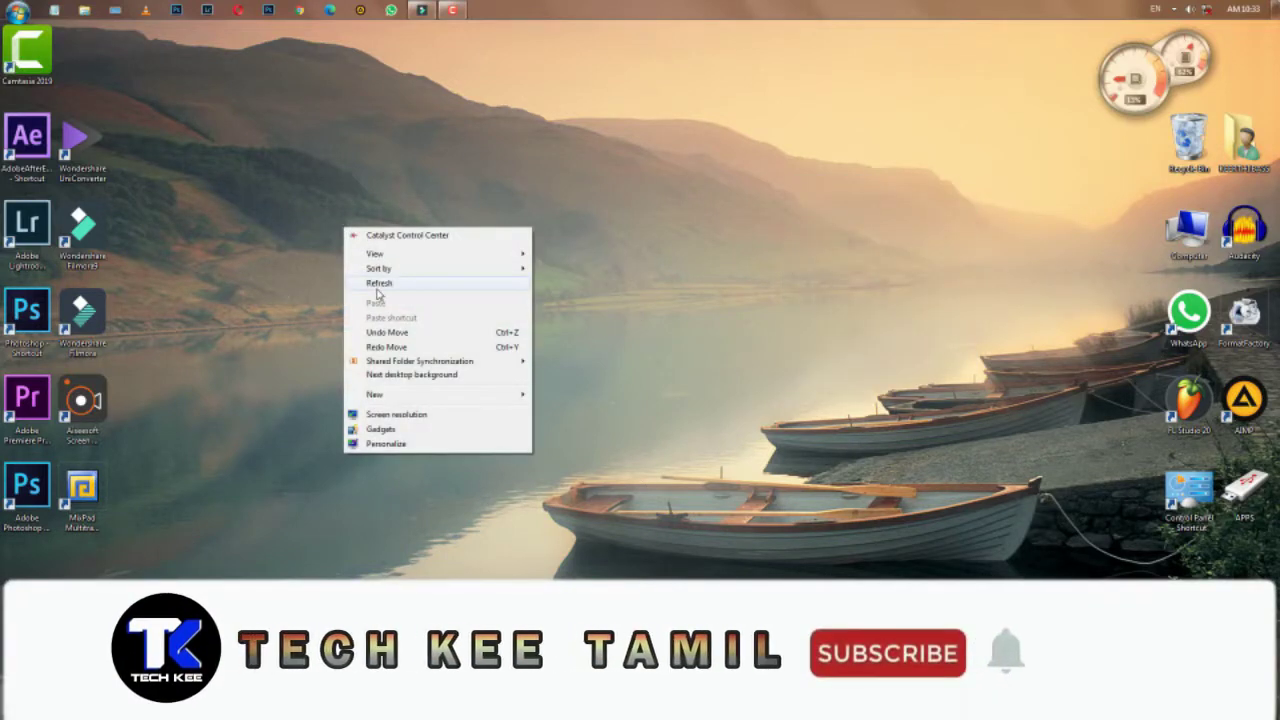
pyautogui.click(377, 286)
pyautogui.rightClick(771, 269)
pyautogui.click(818, 328)
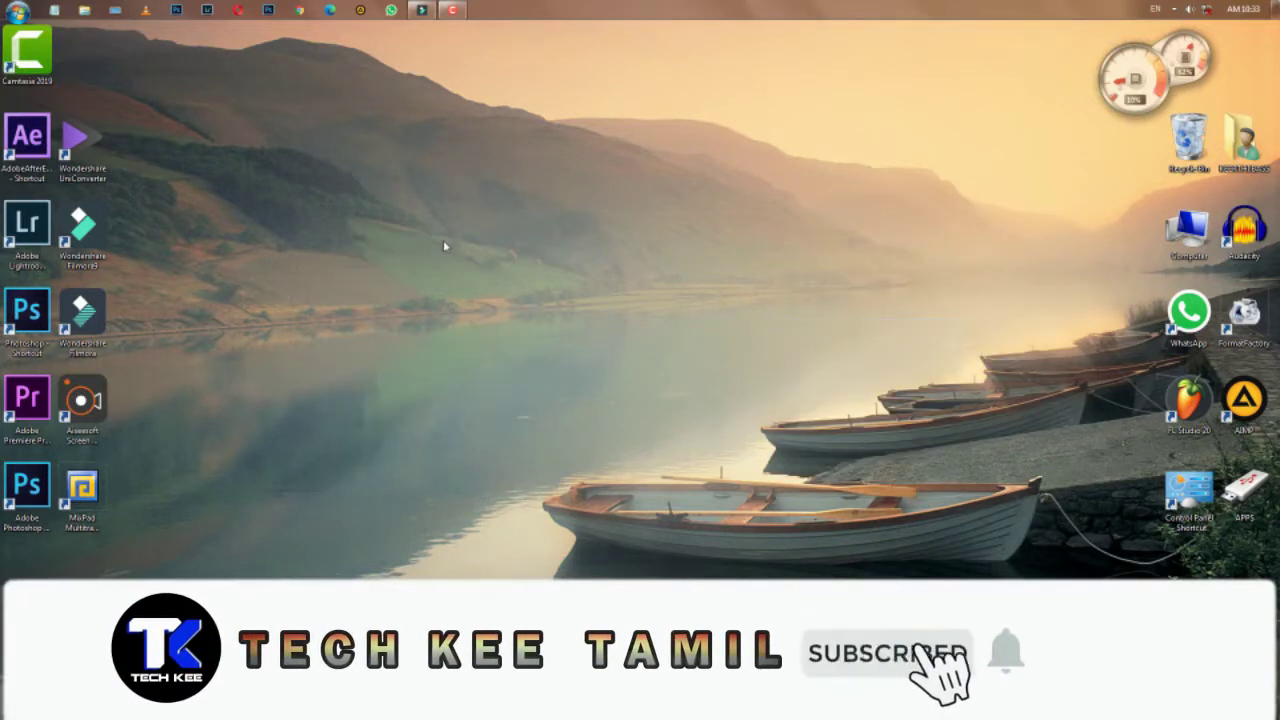
# - Switch to Filmora9 and look through the title templates, checking the Custom, Lifestyle and Seasonal categories and the full list
pyautogui.click(421, 10)
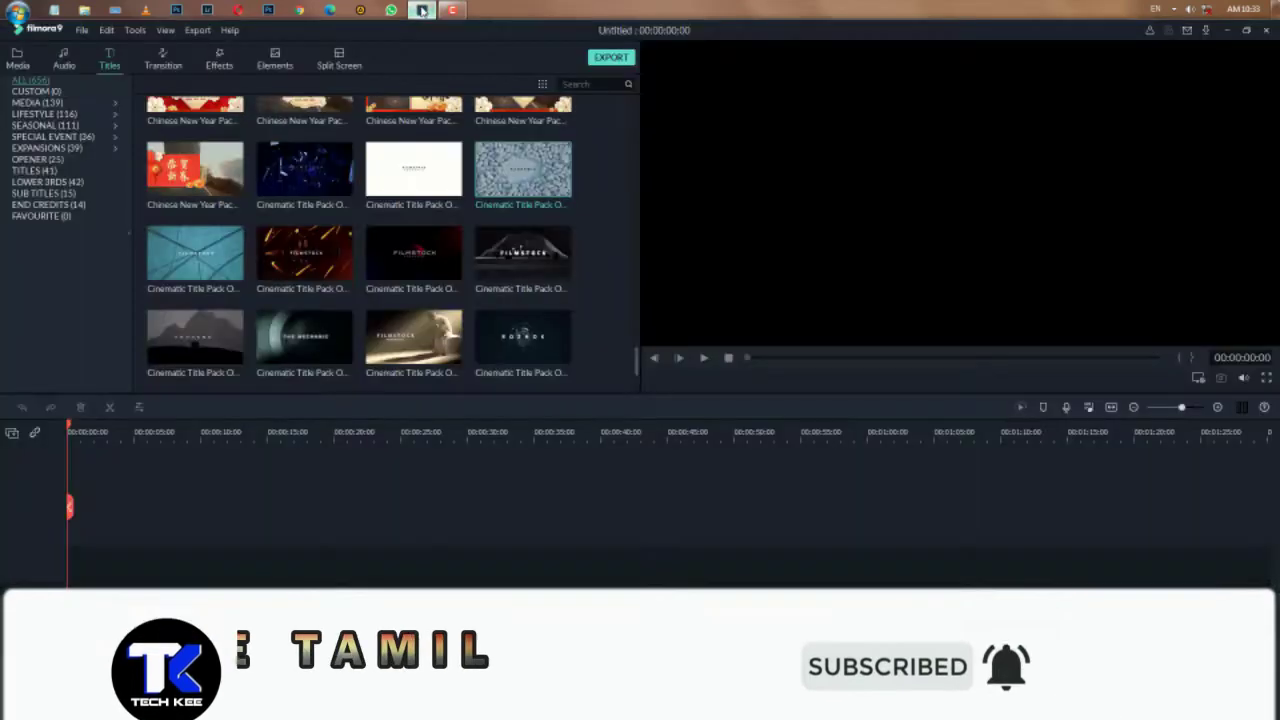
pyautogui.scroll(5, 300, 188)
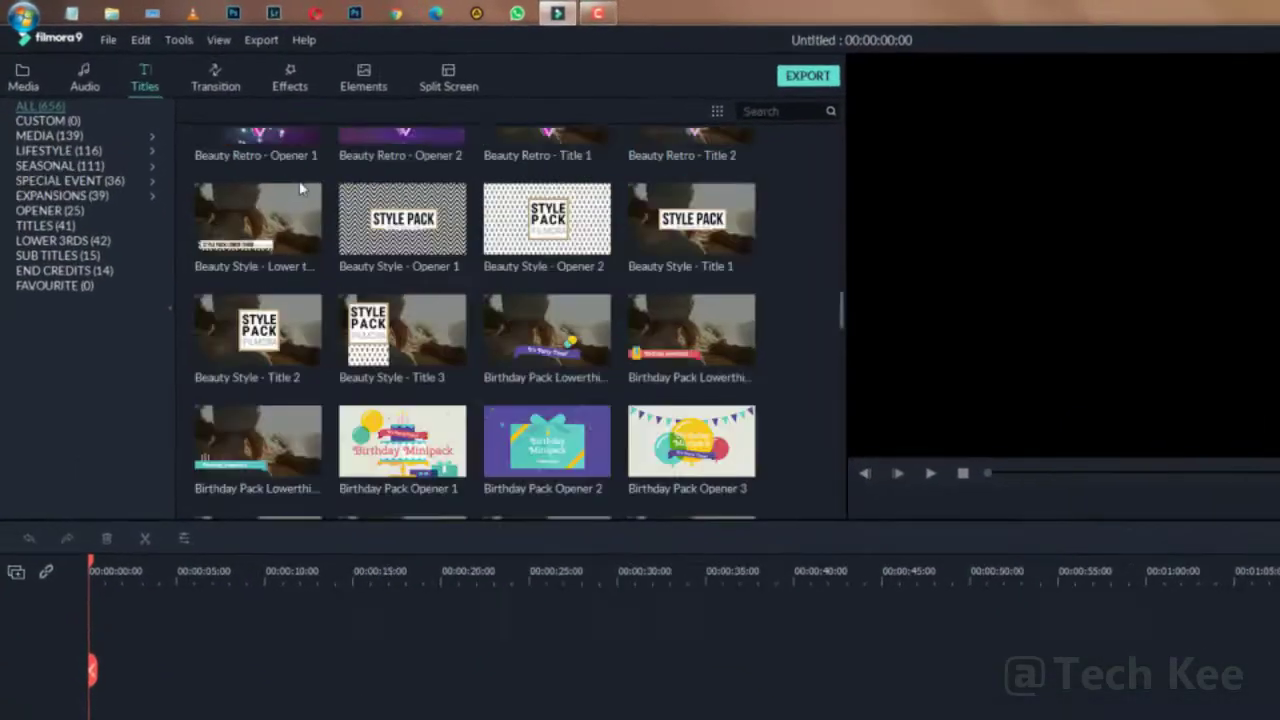
pyautogui.scroll(8, 300, 188)
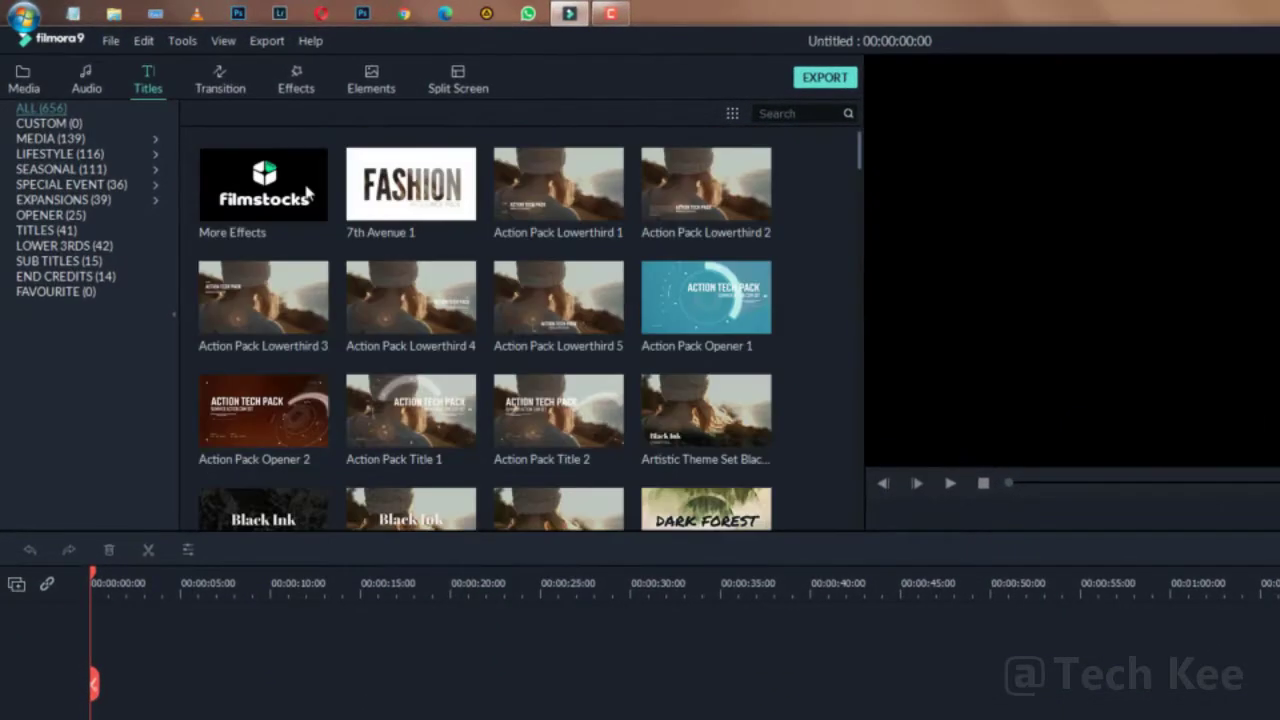
pyautogui.click(90, 123)
pyautogui.click(74, 154)
pyautogui.click(71, 167)
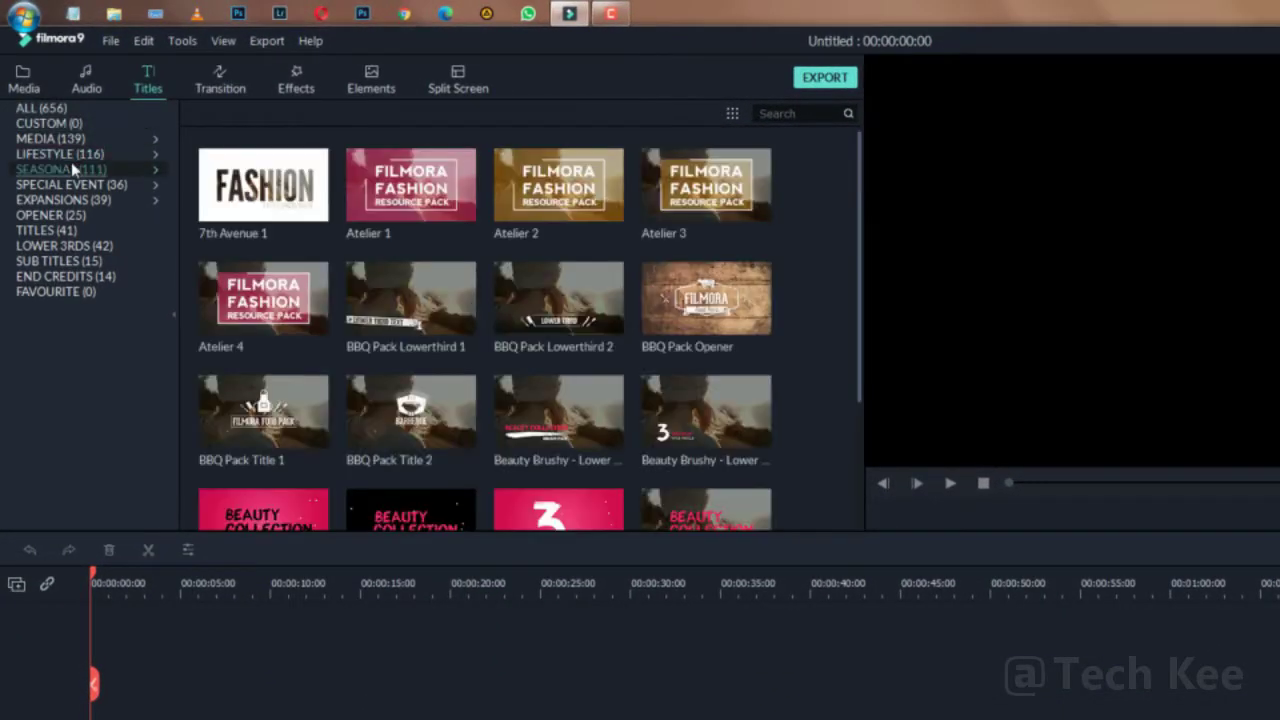
pyautogui.click(45, 108)
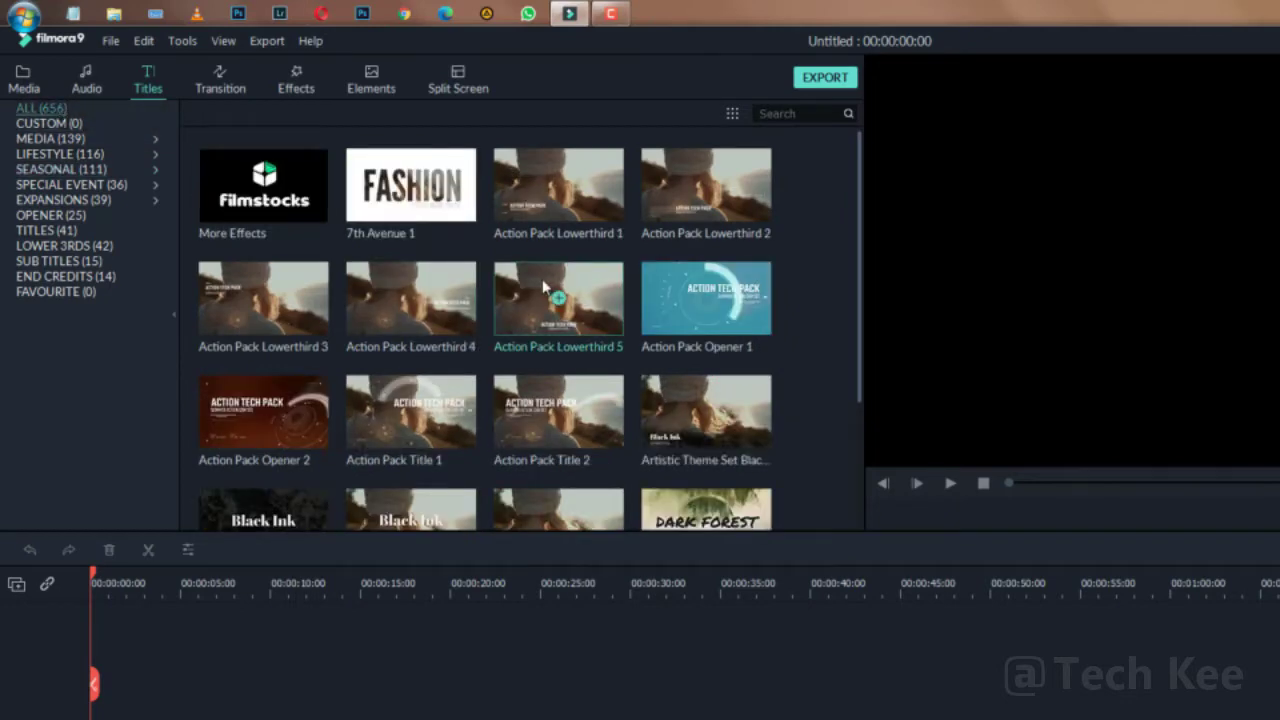
pyautogui.scroll(-10, 545, 287)
pyautogui.scroll(-15, 545, 287)
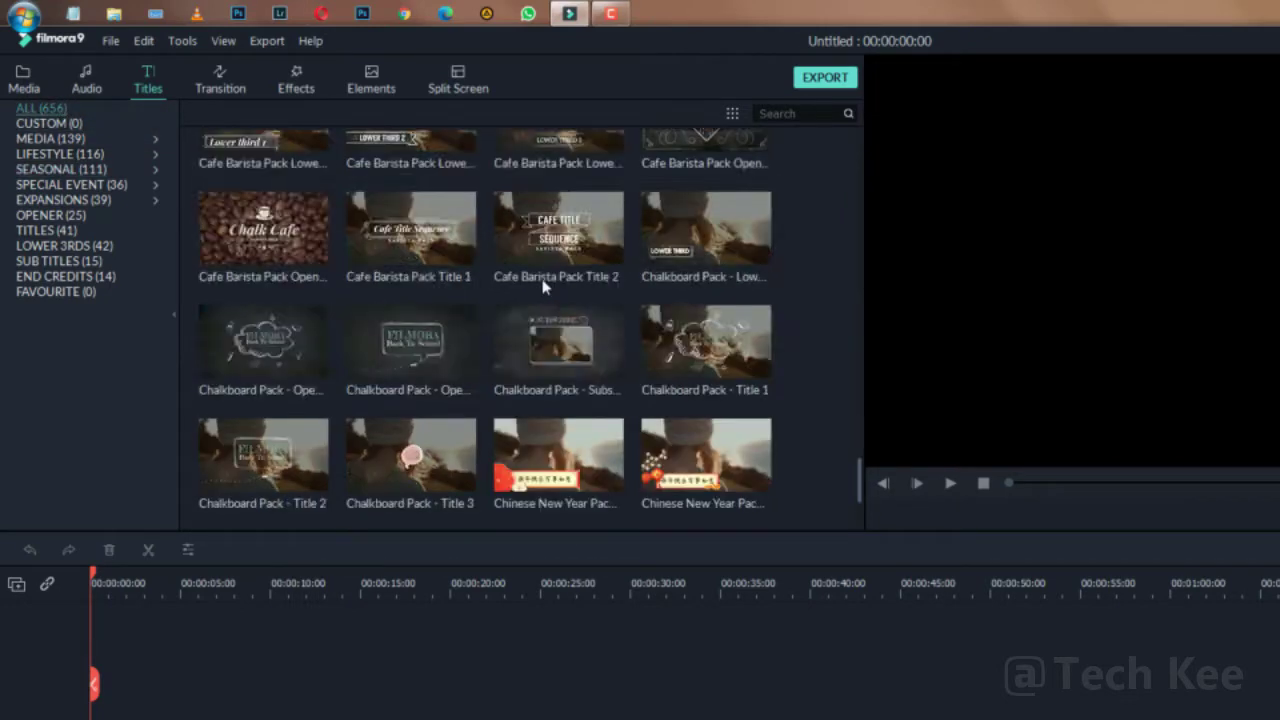
pyautogui.scroll(-5, 543, 287)
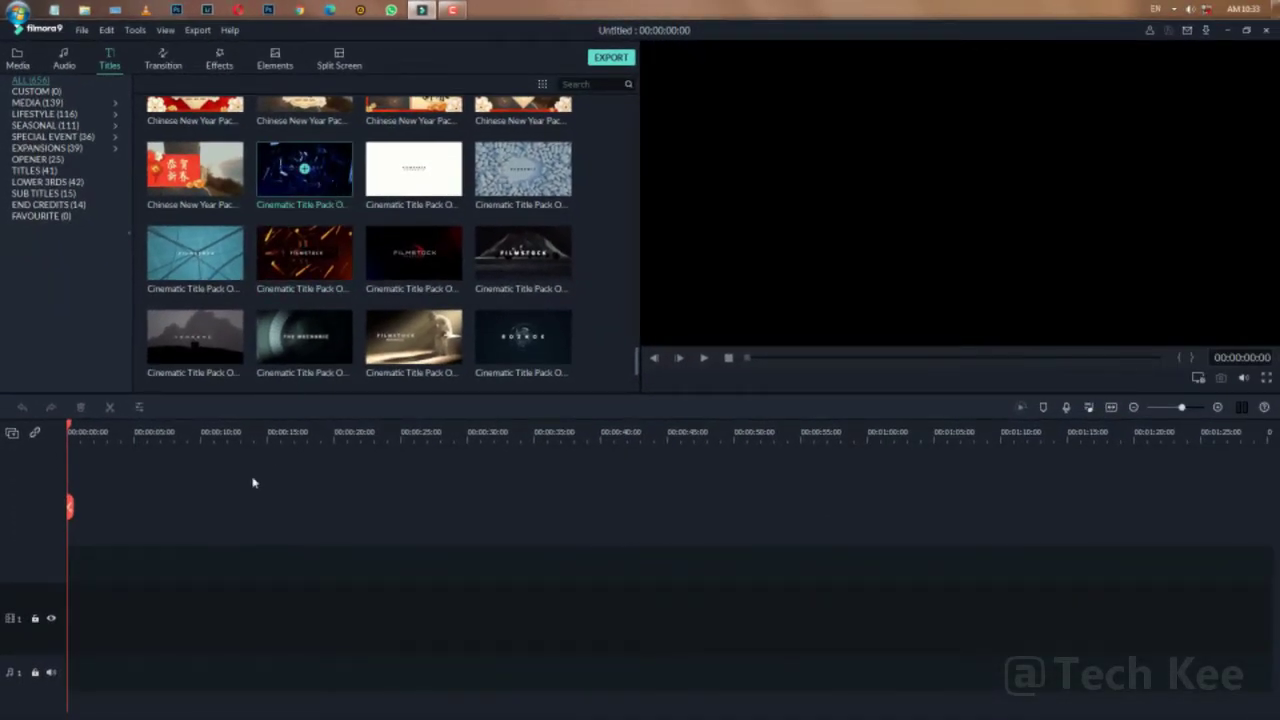
# - Try to add the dark blue Cinematic Title Pack opener to the timeline's video track
pyautogui.moveTo(178, 585); pyautogui.dragTo(50, 610)
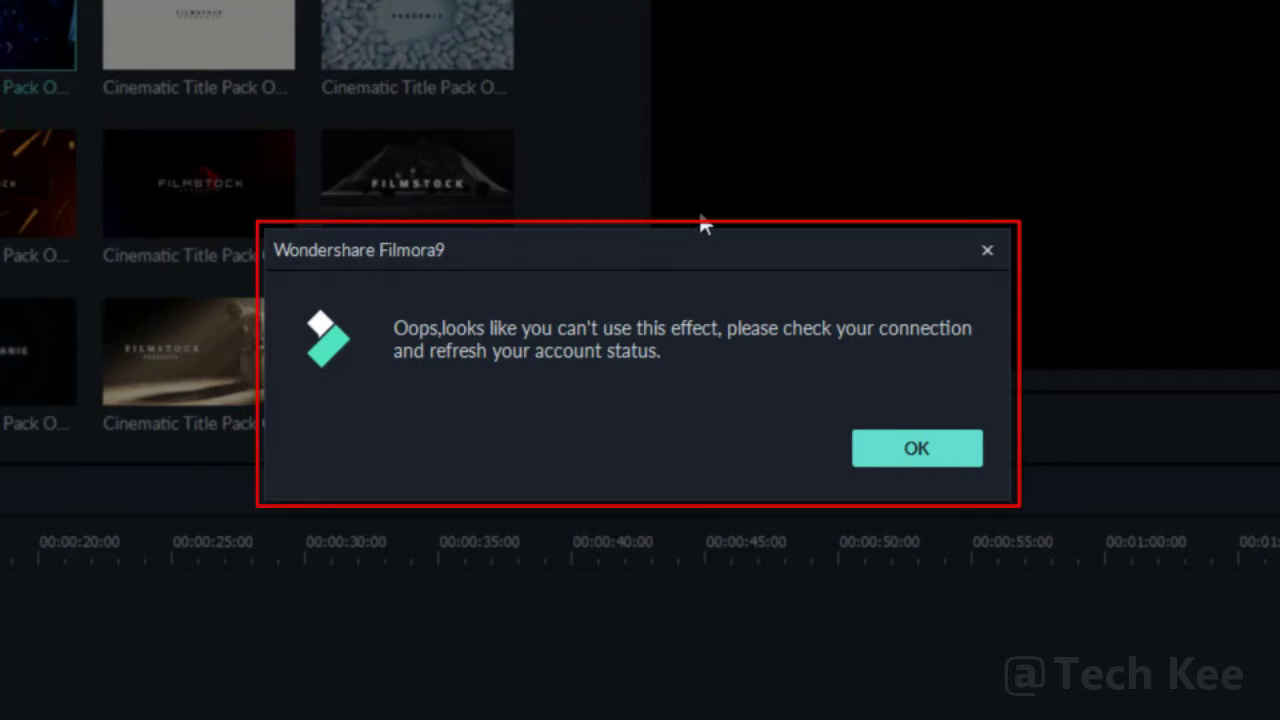
pyautogui.click(891, 447)
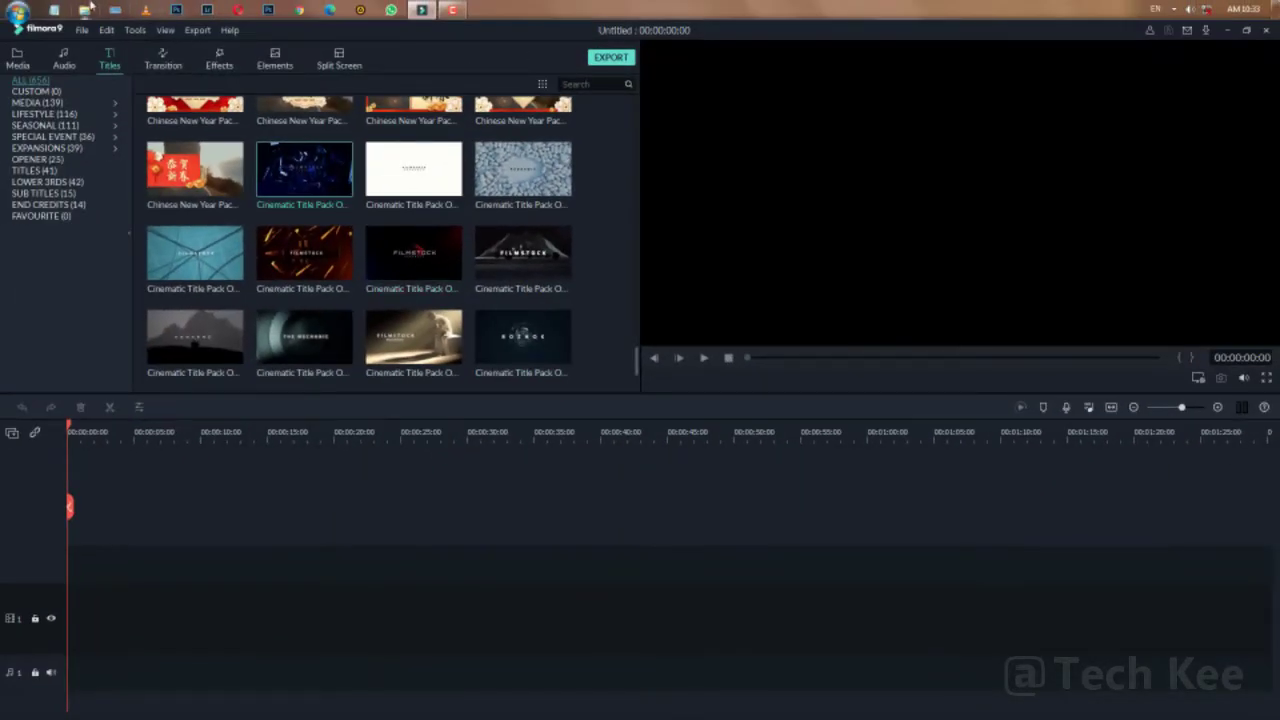
# - Switch to Windows Explorer and open the Effects Fixer 9 2020 folder inside Documents > Filmora 9 Effects Solution
pyautogui.click(87, 9)
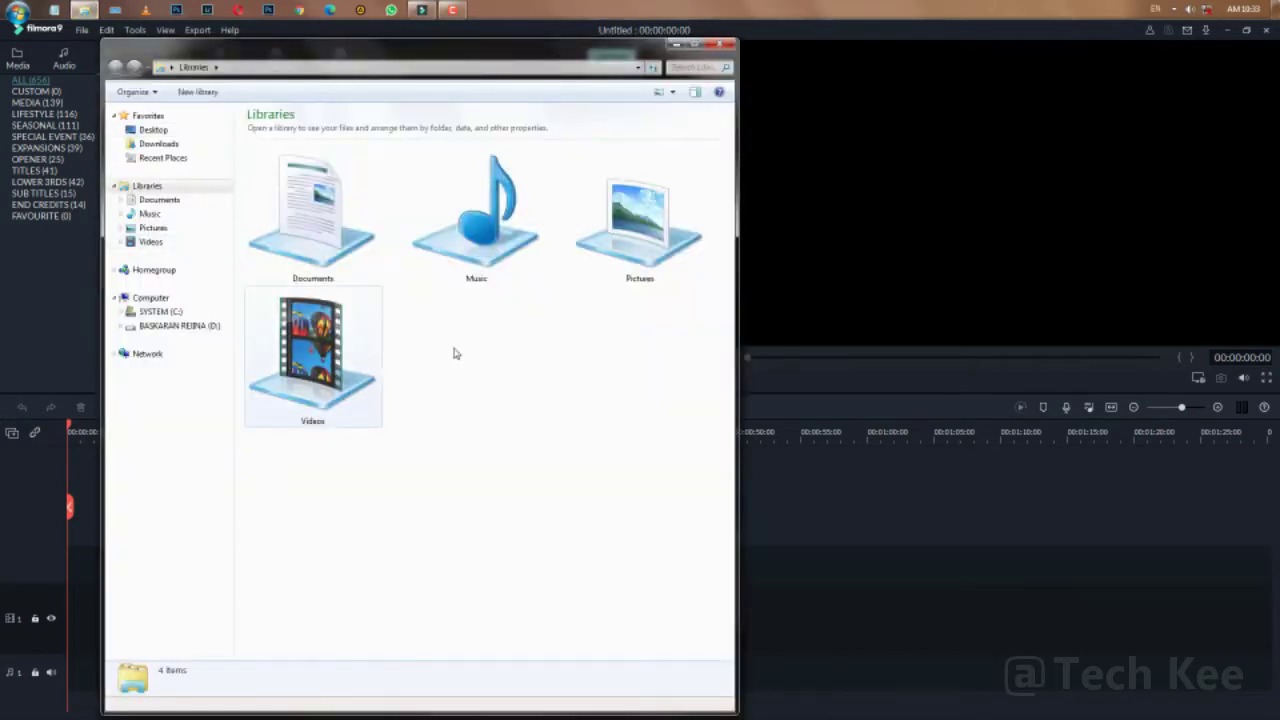
pyautogui.doubleClick(331, 243)
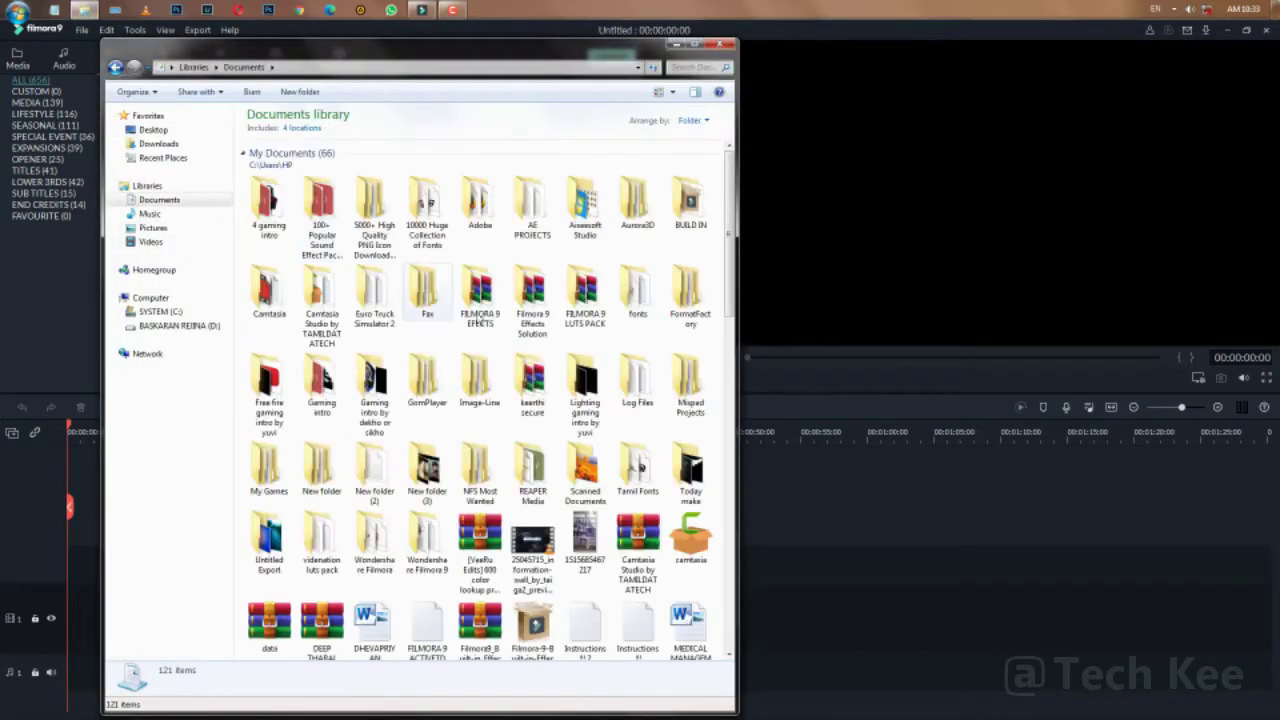
pyautogui.scroll(-2, 587, 378)
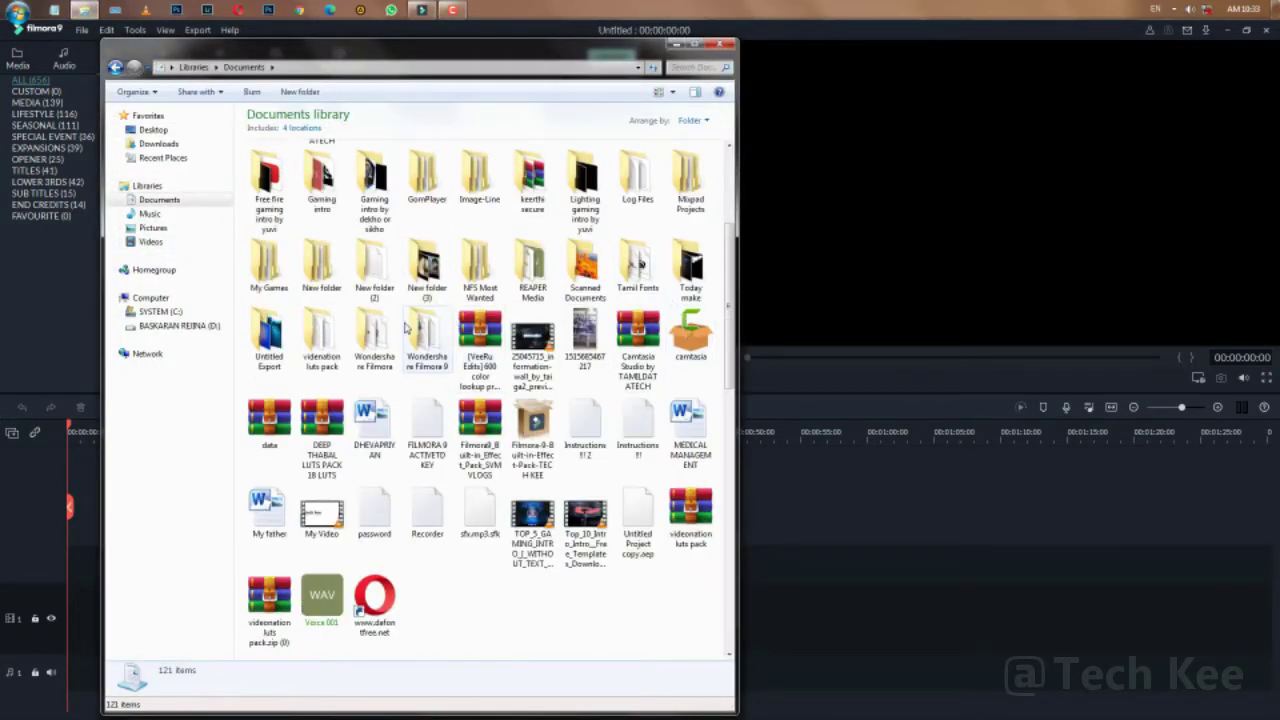
pyautogui.click(321, 338)
pyautogui.scroll(2, 610, 264)
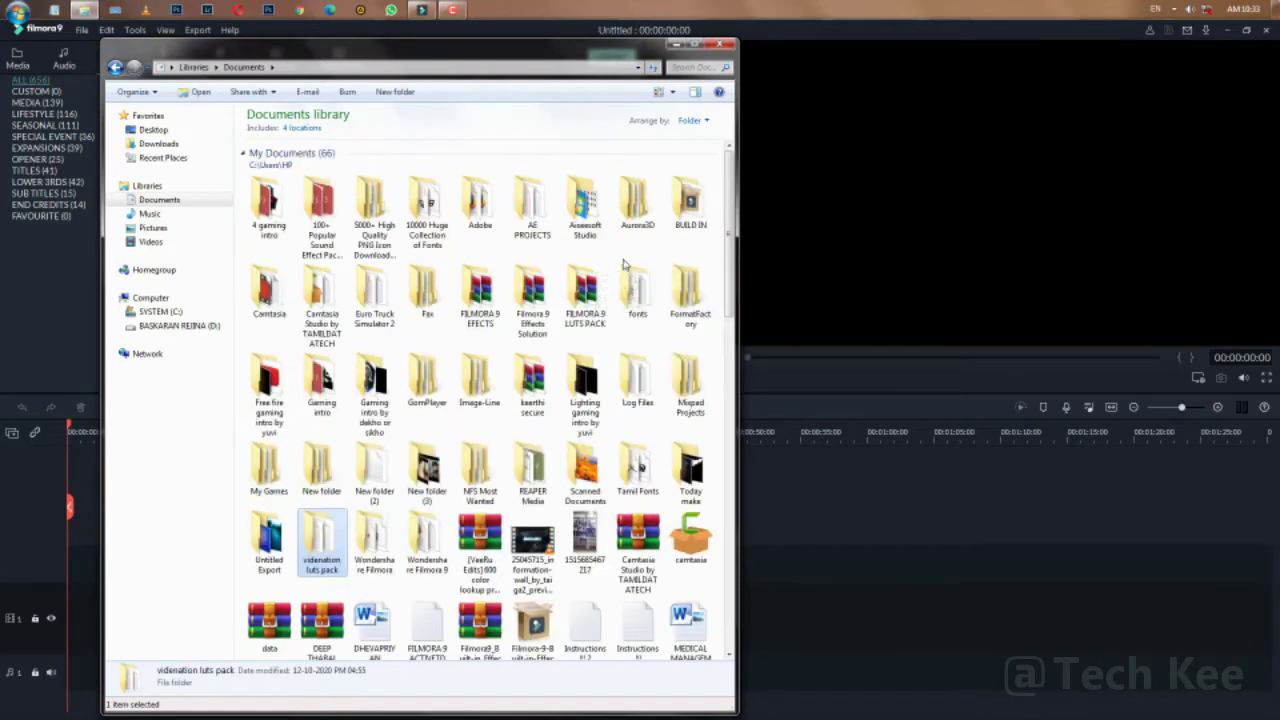
pyautogui.doubleClick(530, 295)
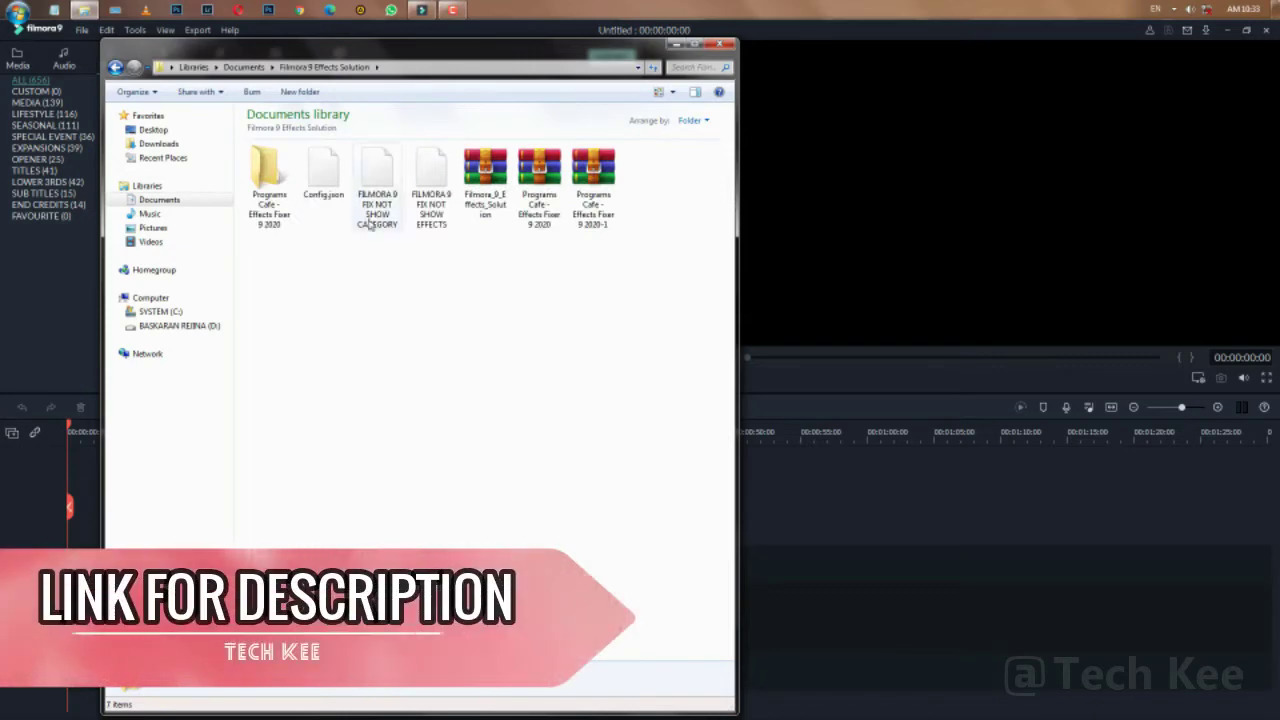
pyautogui.doubleClick(268, 175)
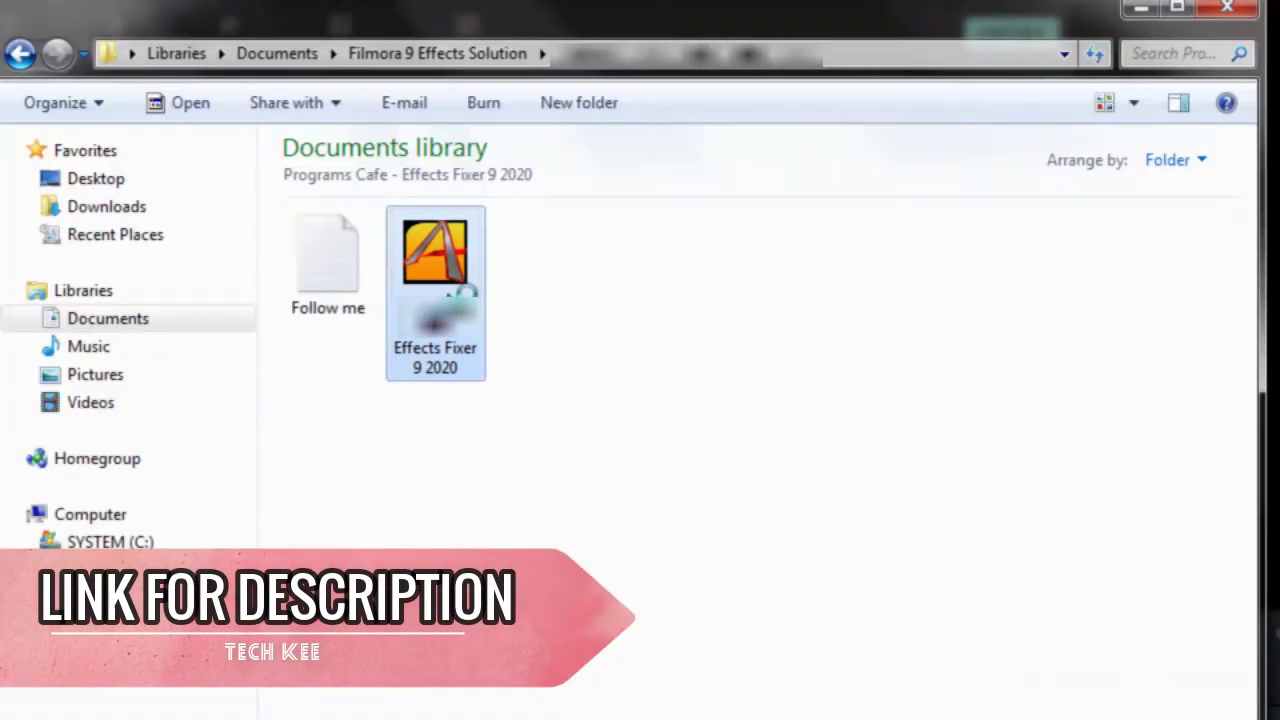
# - Install Ask4pc Effects Fixer version 9.4 from its setup file, finish the wizard and close the folder window
pyautogui.doubleClick(462, 288)
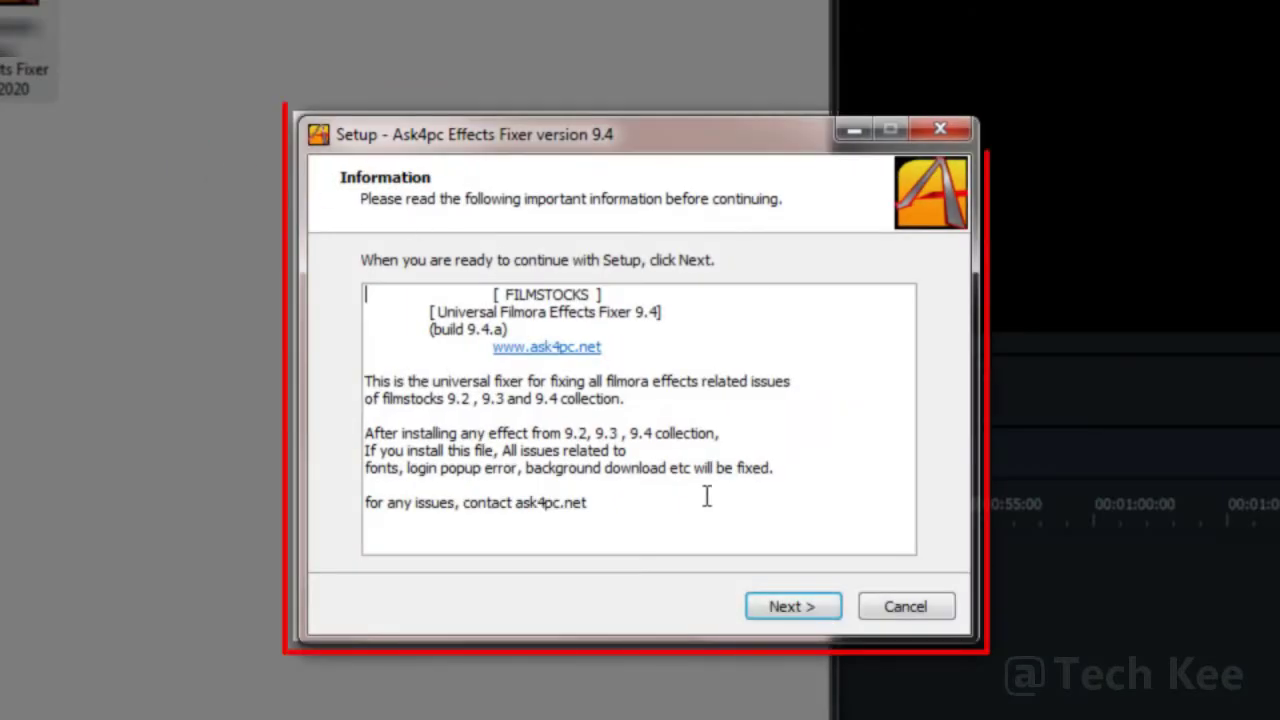
pyautogui.click(791, 607)
pyautogui.click(791, 607)
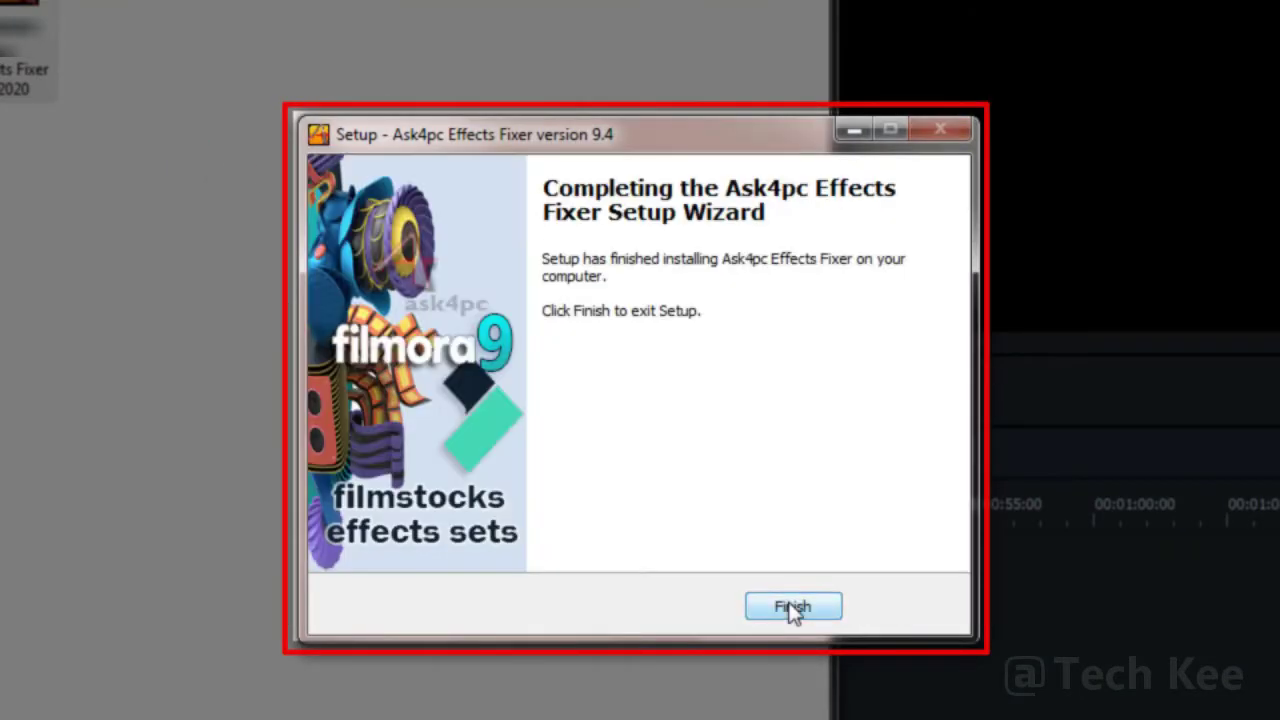
pyautogui.click(793, 607)
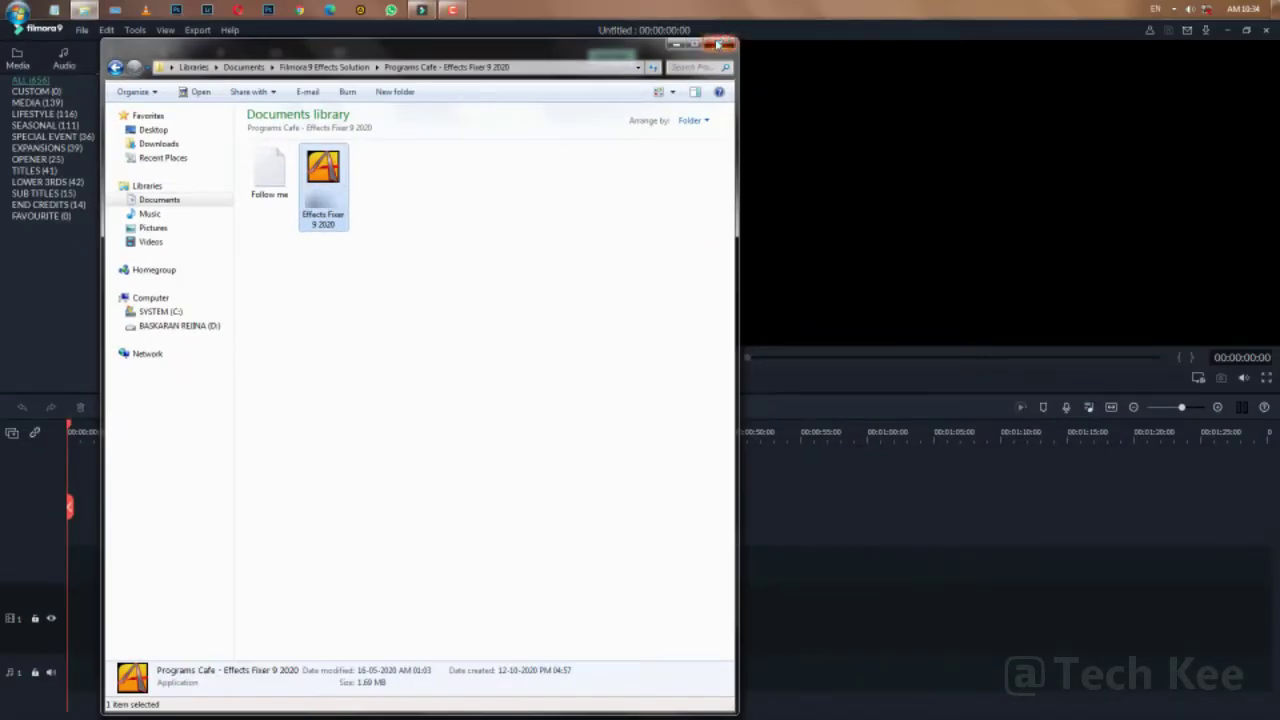
pyautogui.click(717, 45)
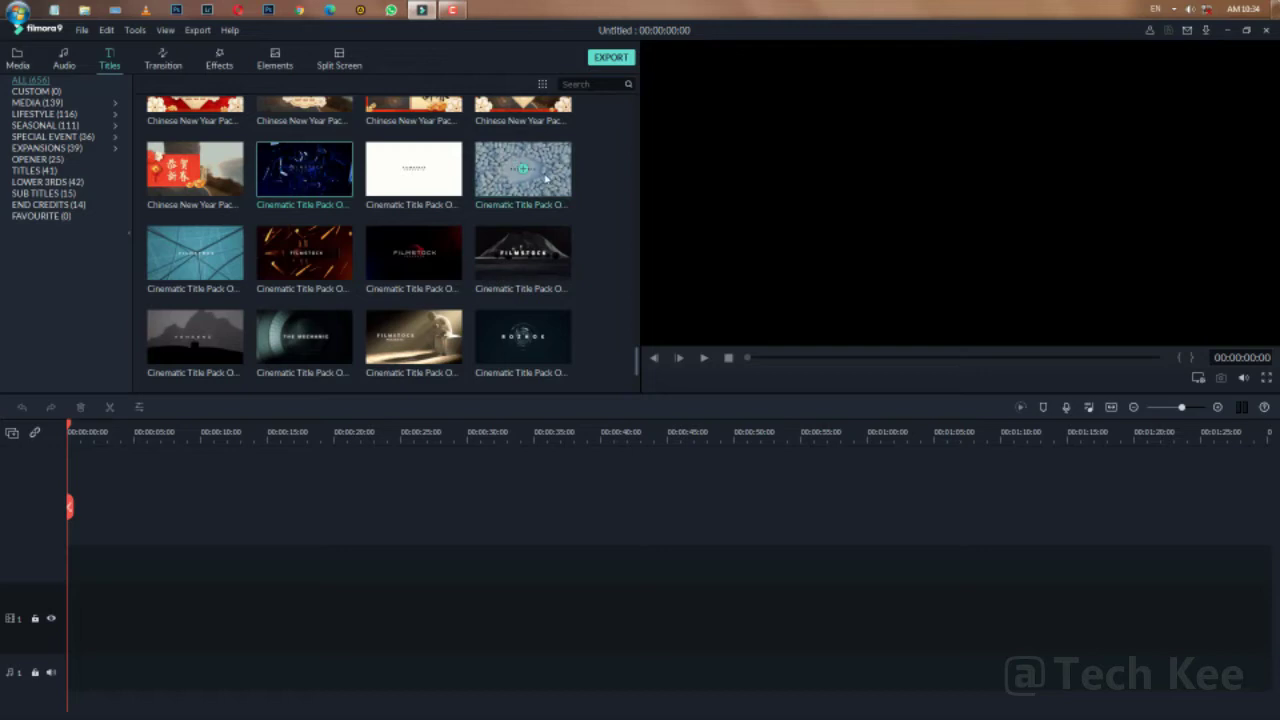
# - Try twice to add the light blue patterned Cinematic Title Pack opener to the timeline
pyautogui.moveTo(545, 177); pyautogui.dragTo(229, 563)
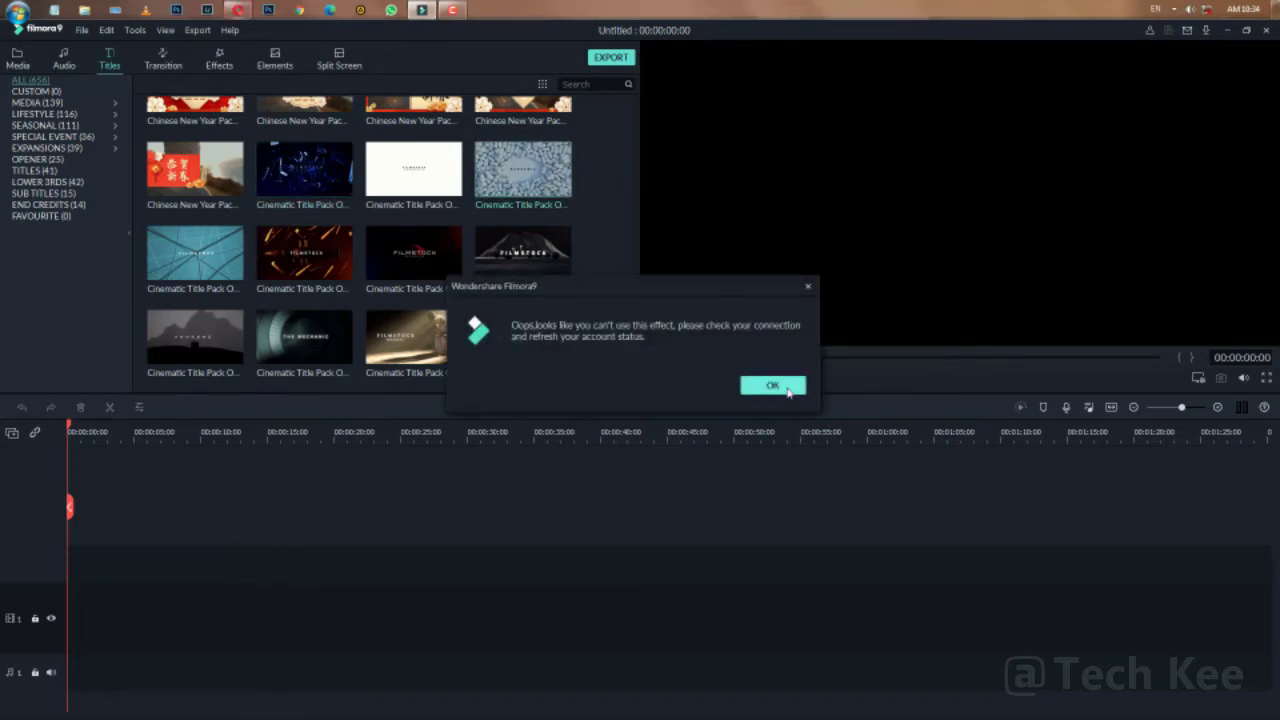
pyautogui.click(773, 386)
pyautogui.moveTo(562, 170); pyautogui.dragTo(403, 589)
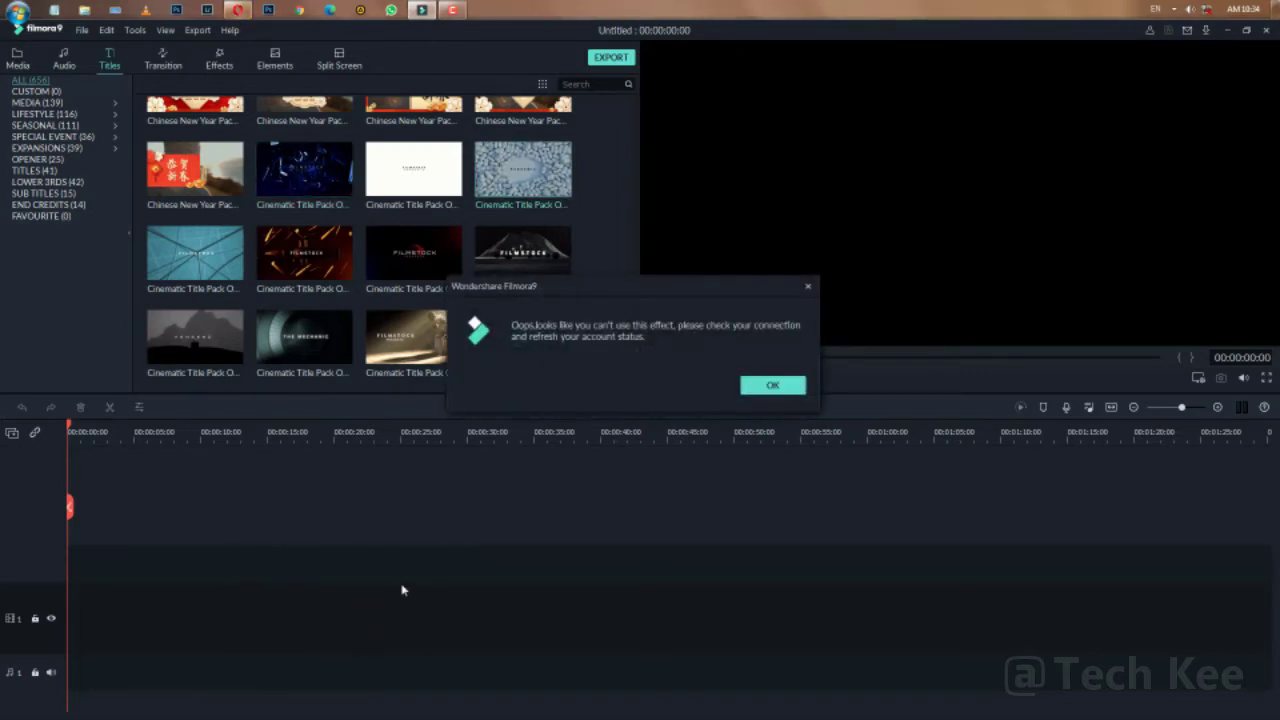
pyautogui.click(765, 386)
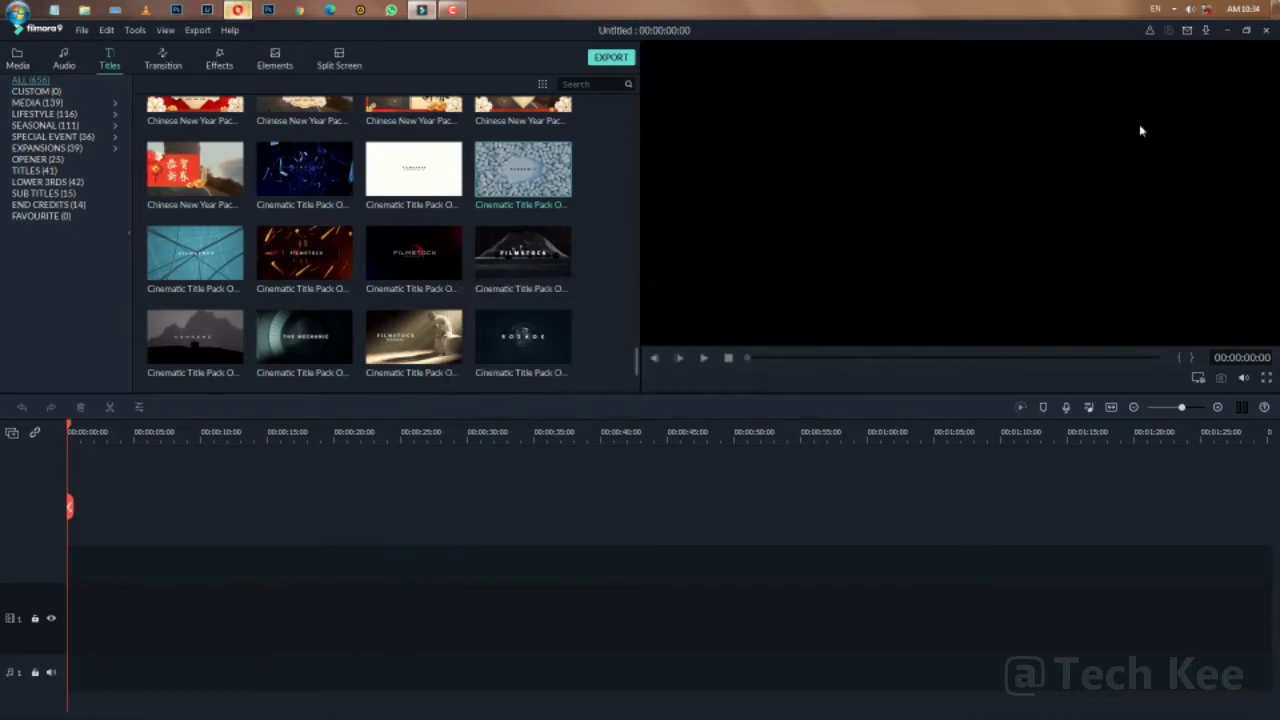
# - Close Filmora9 and the browser window behind it
pyautogui.click(1266, 31)
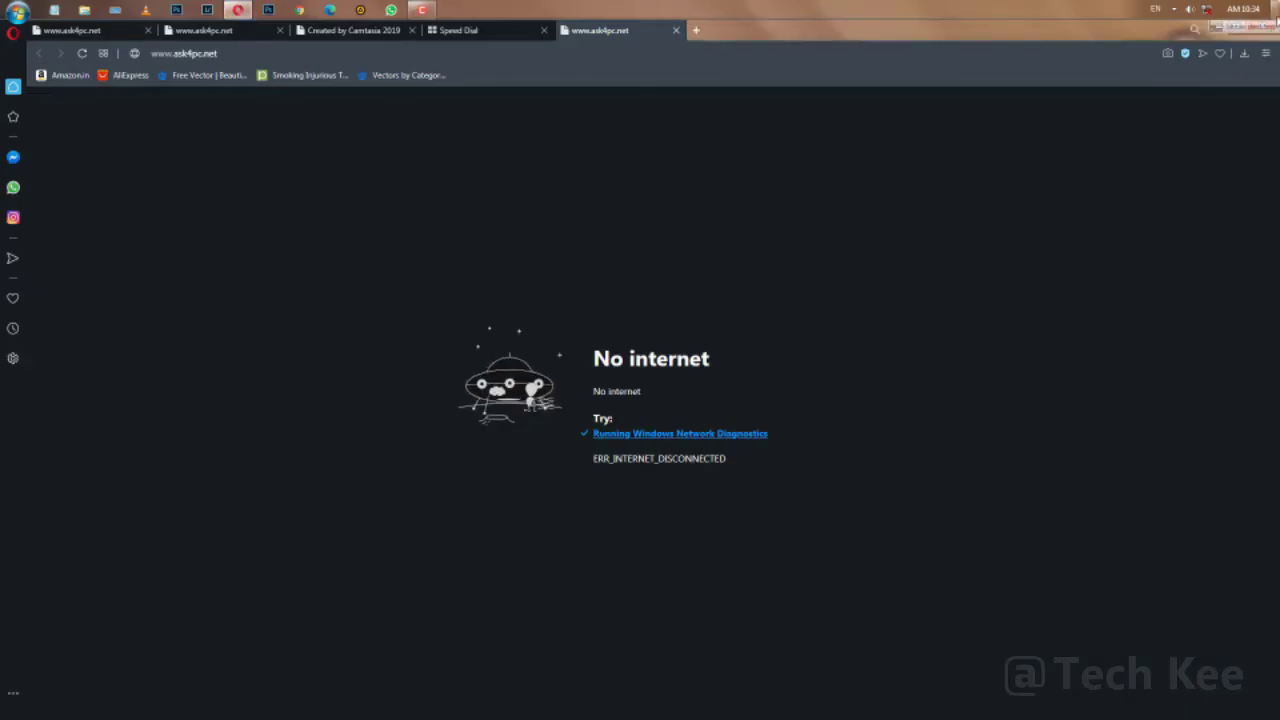
pyautogui.click(1266, 28)
pyautogui.rightClick(550, 208)
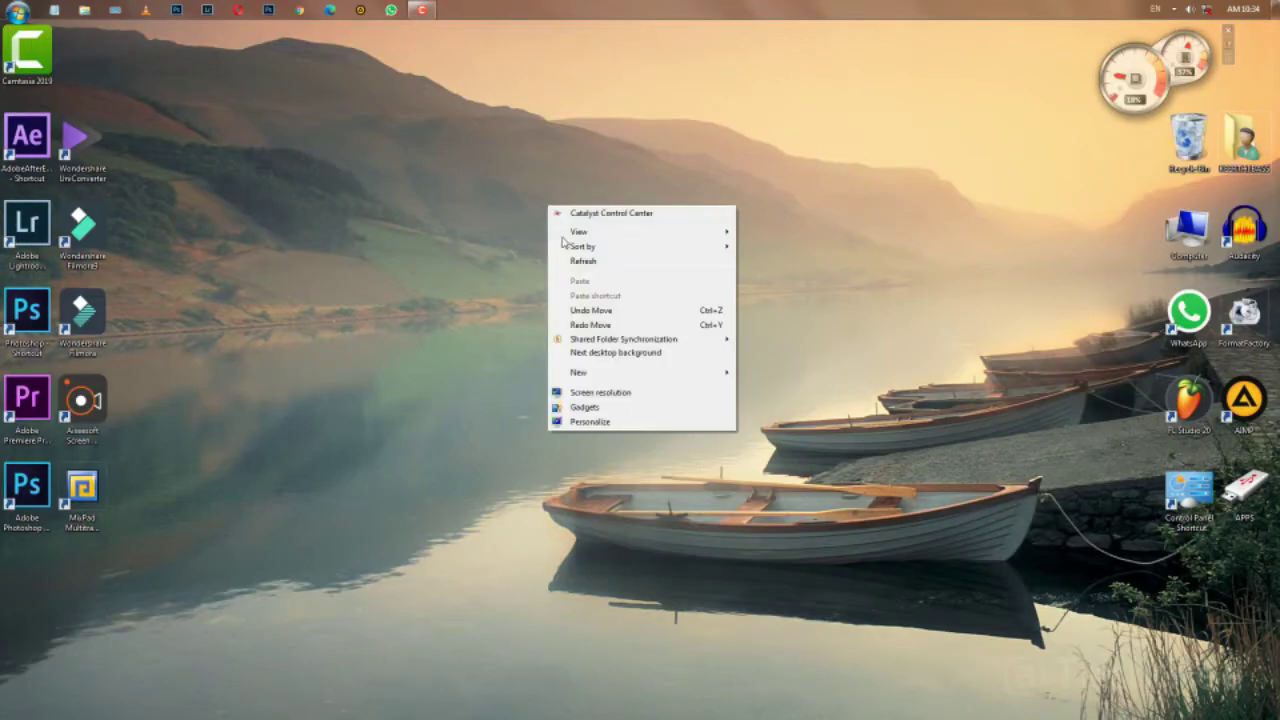
pyautogui.click(578, 262)
pyautogui.rightClick(404, 221)
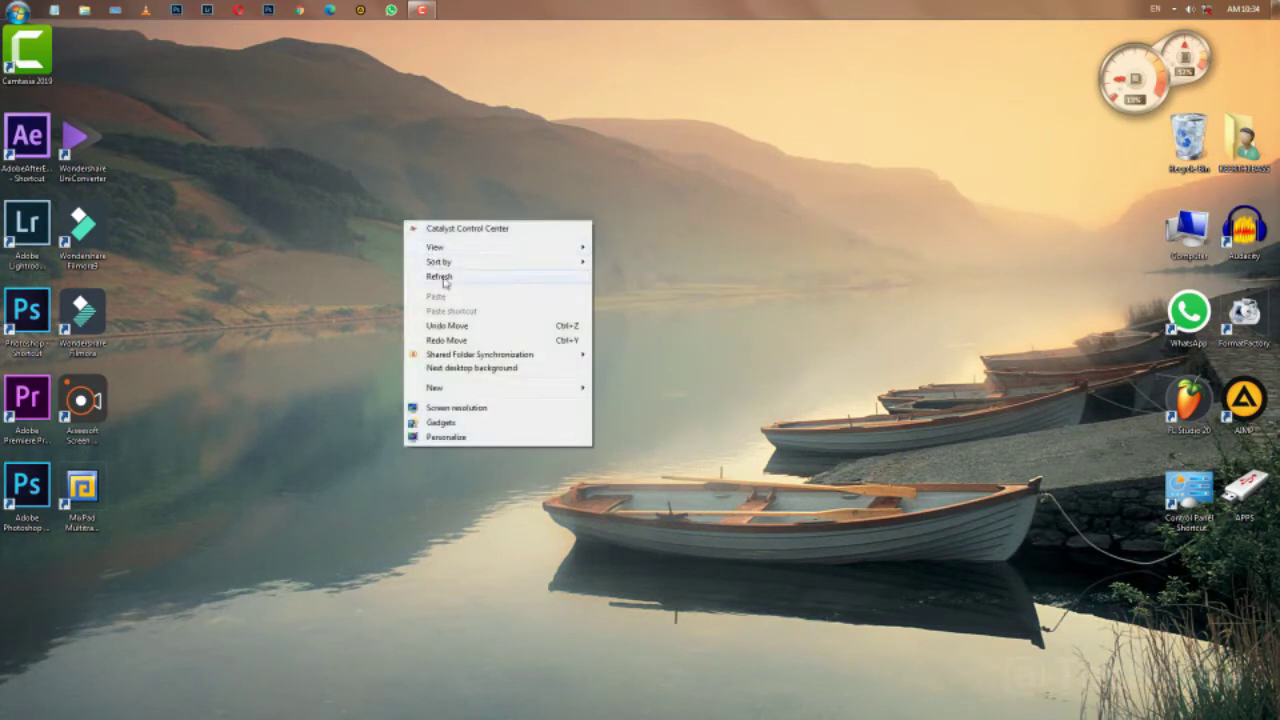
pyautogui.click(444, 282)
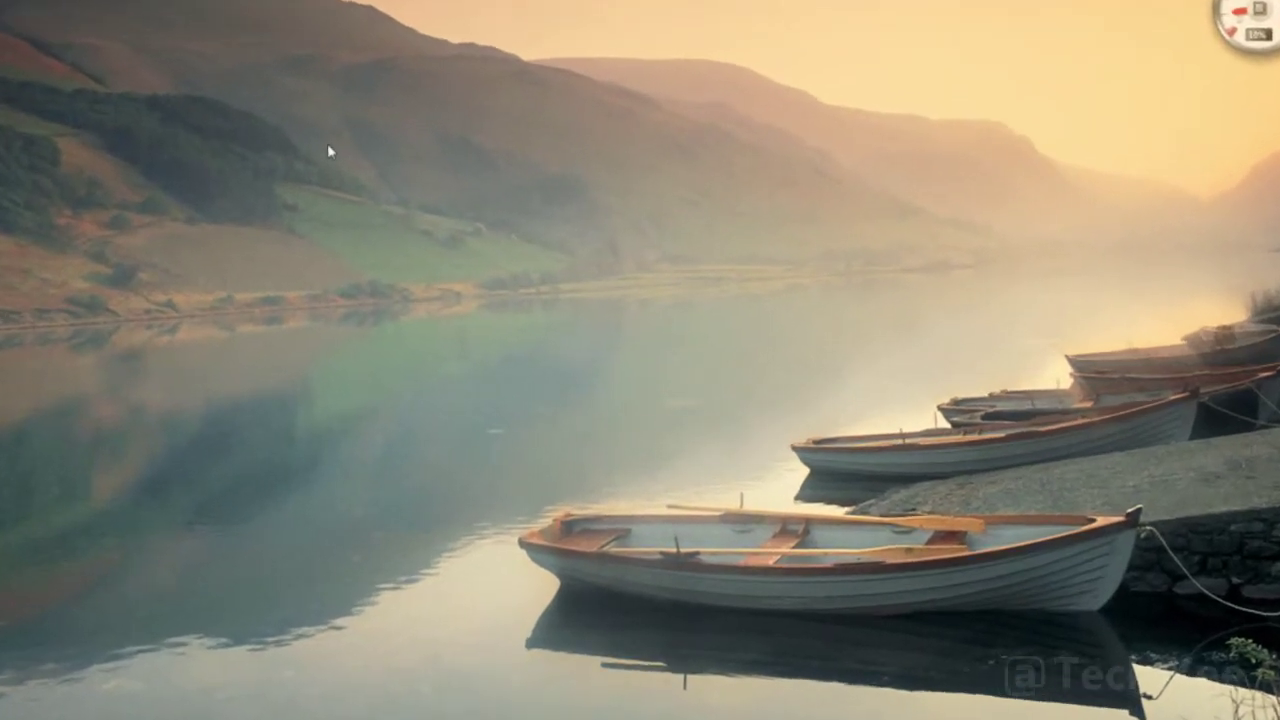
# - Relaunch Filmora9, create a new 16:9 (Widescreen) project and dismiss the startup message
pyautogui.click(822, 459)
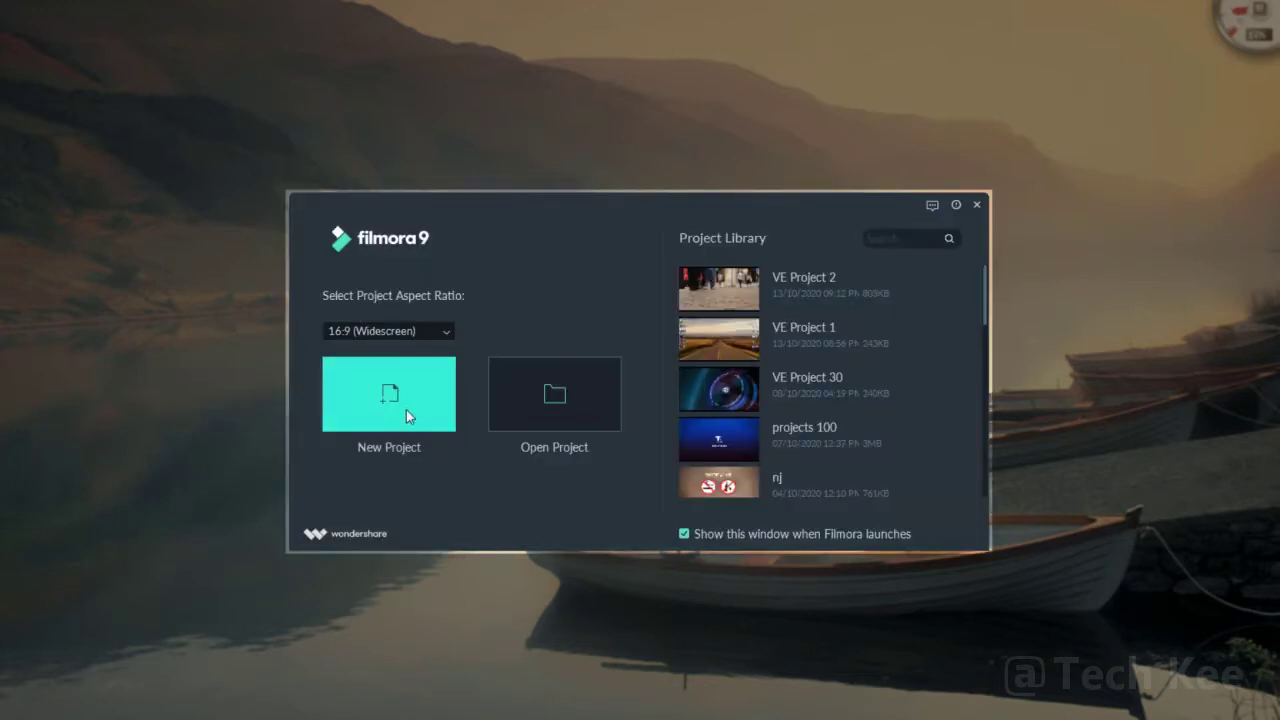
pyautogui.click(406, 412)
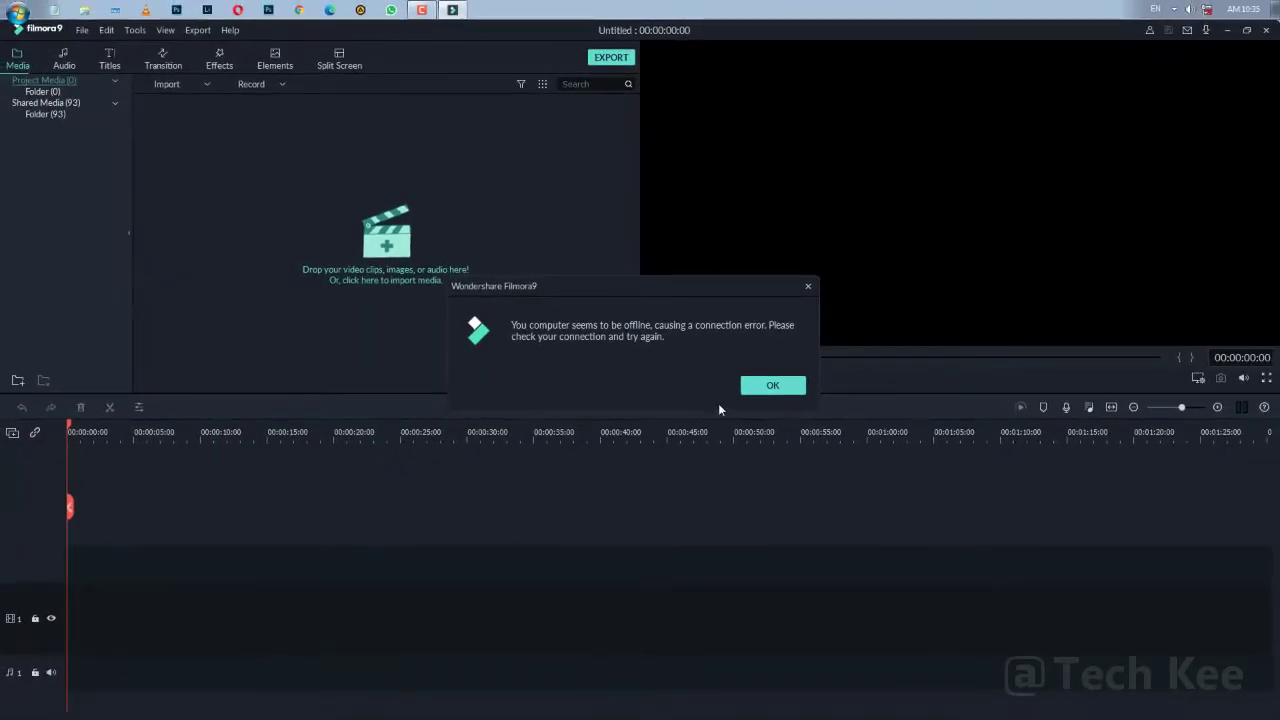
pyautogui.click(773, 386)
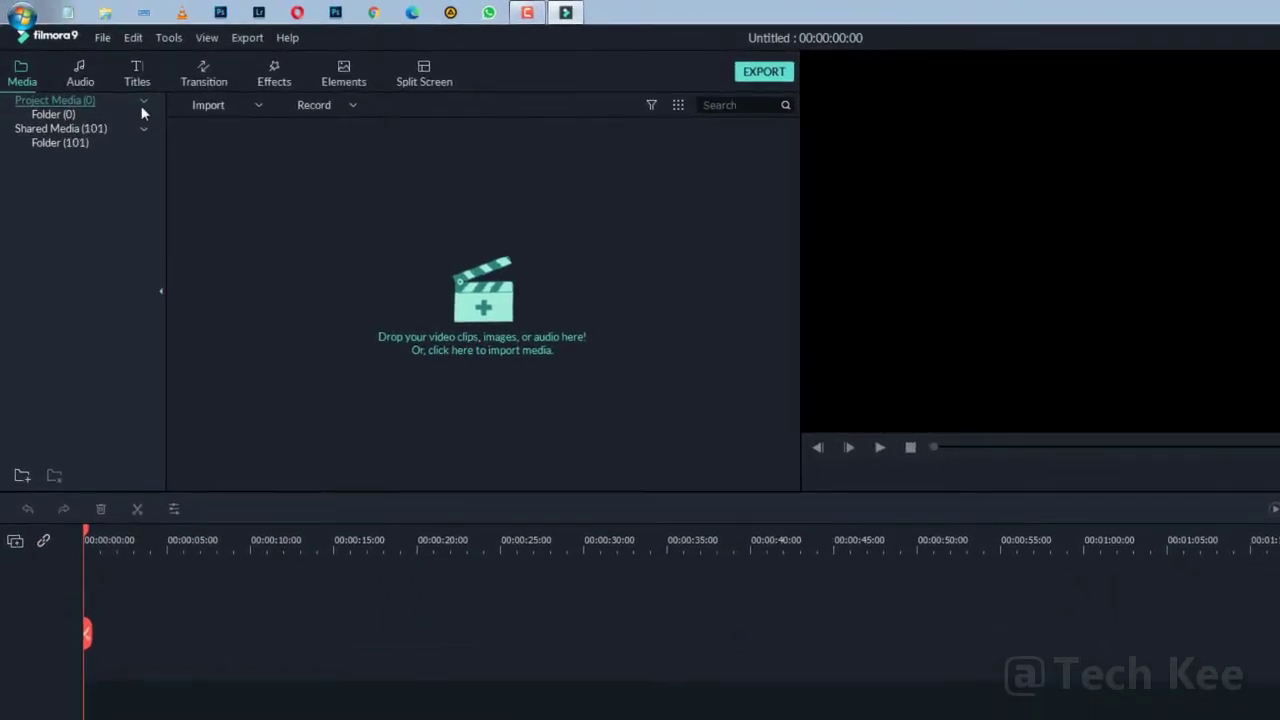
# - View the Audio library and browse down through the full list of title templates
pyautogui.click(82, 66)
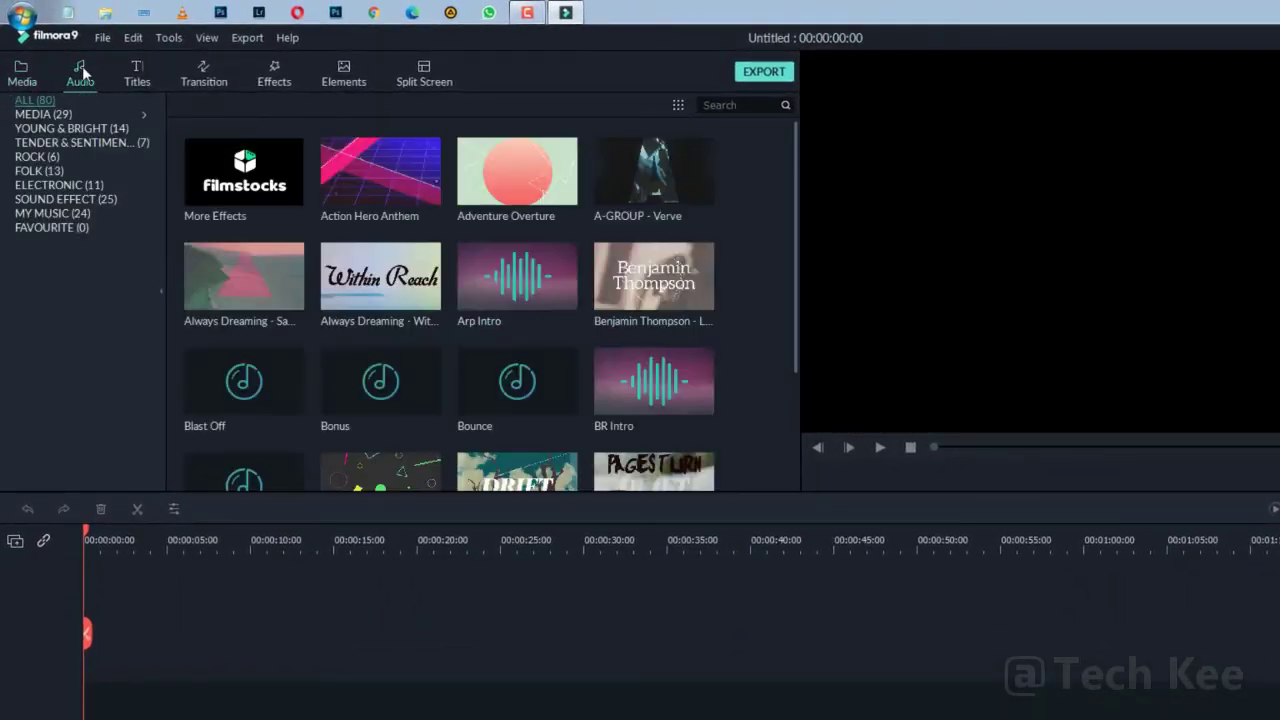
pyautogui.click(136, 77)
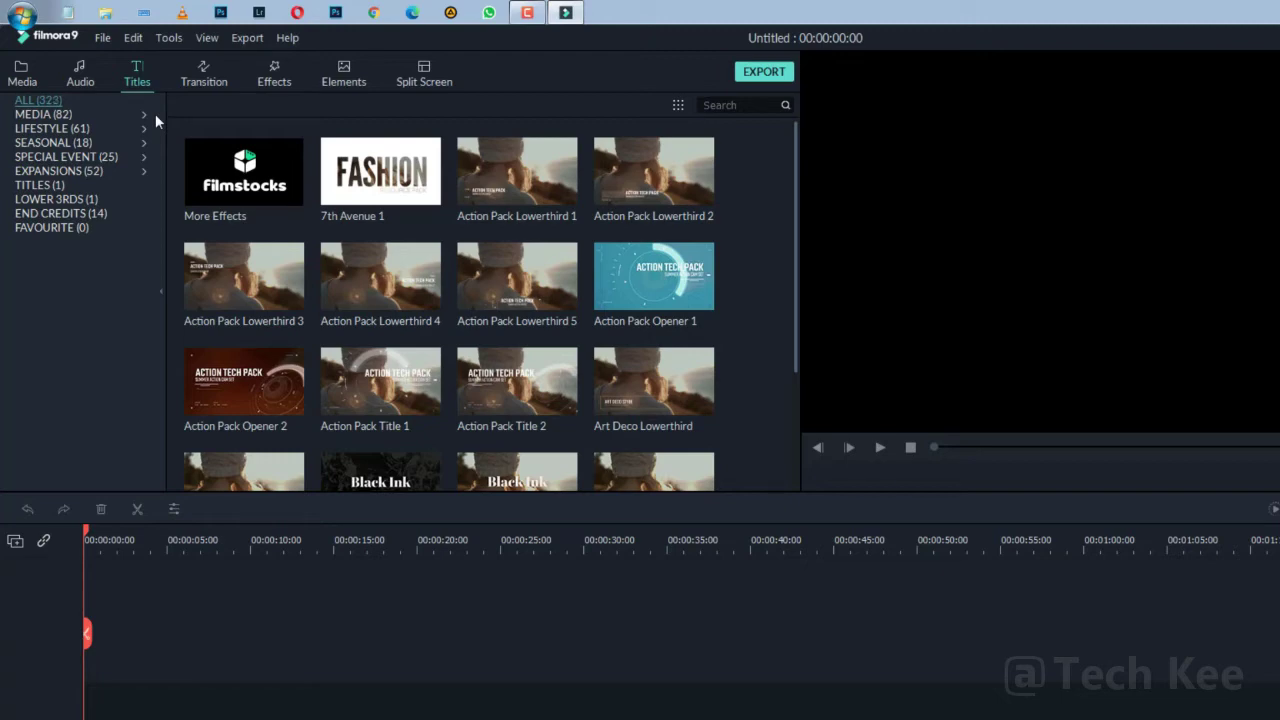
pyautogui.scroll(-3, 430, 210)
pyautogui.scroll(-20, 430, 210)
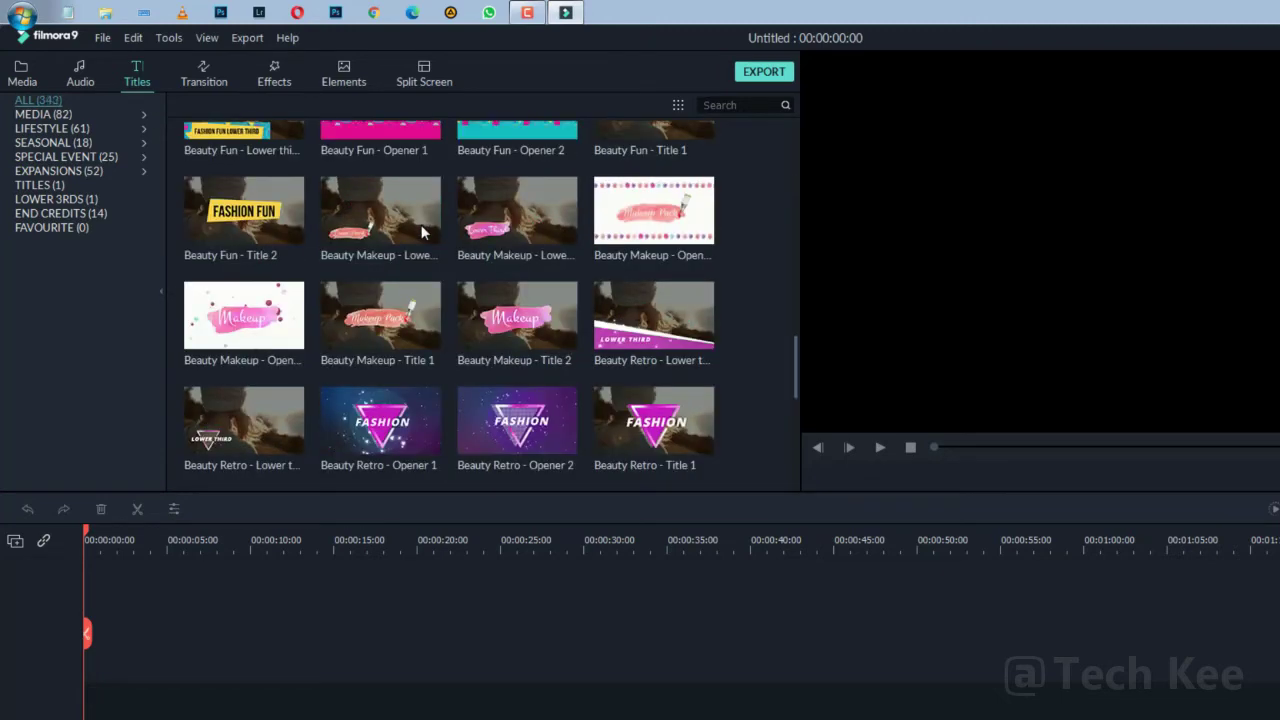
pyautogui.scroll(-20, 421, 232)
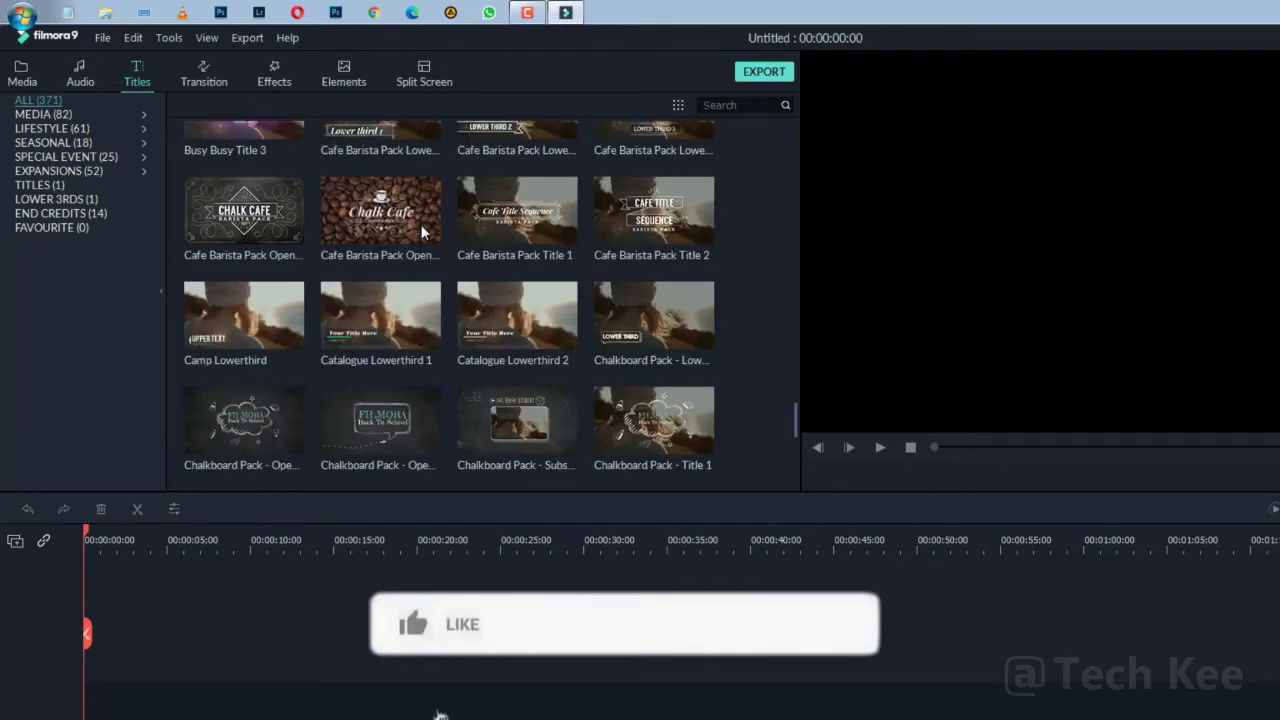
# - Add the white Filmstock and blue Pandemic Cinematic Title Pack openers one after the other on video track 1, playing each one
pyautogui.scroll(-2, 421, 232)
pyautogui.moveTo(517, 135); pyautogui.dragTo(78, 557)
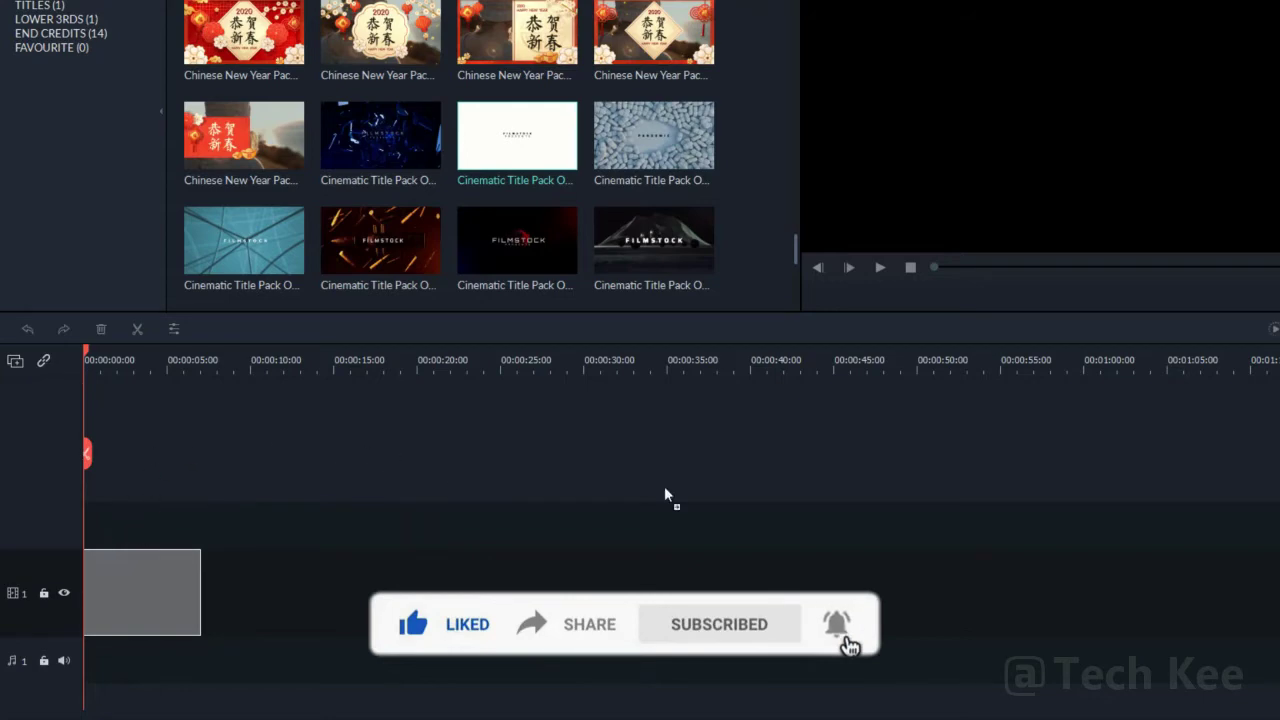
pyautogui.moveTo(748, 209); pyautogui.dragTo(863, 346)
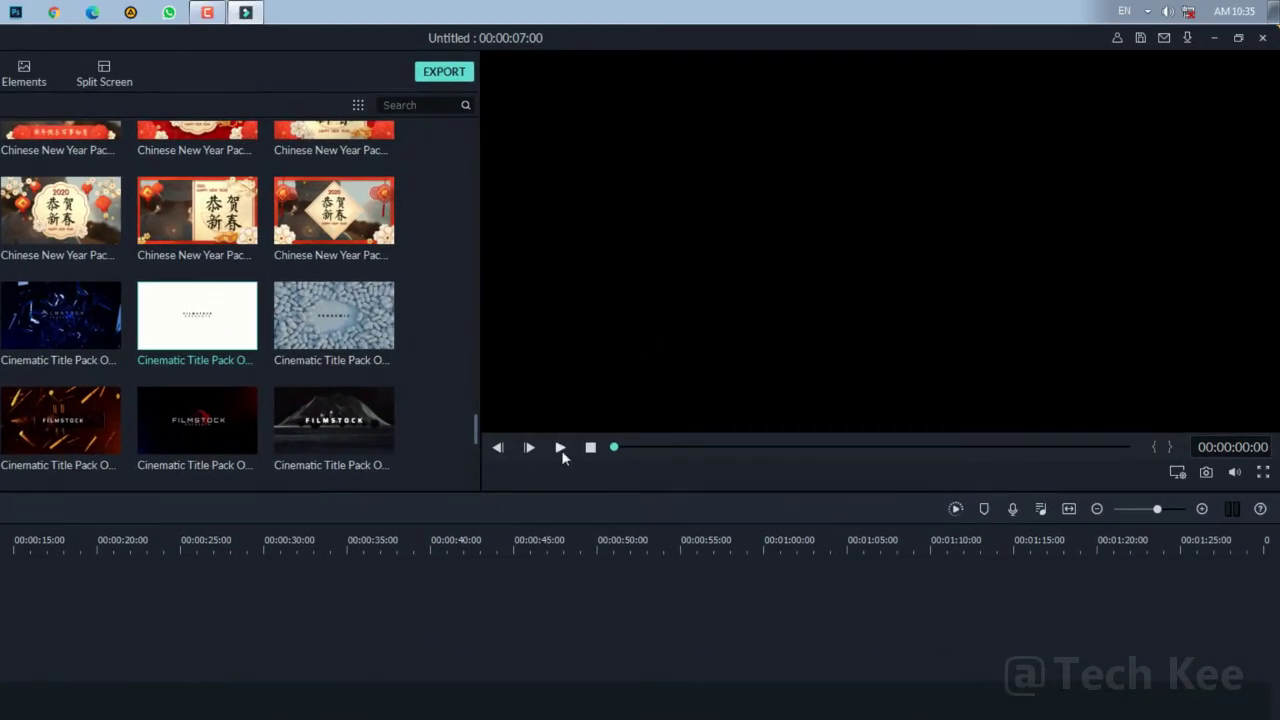
pyautogui.click(560, 449)
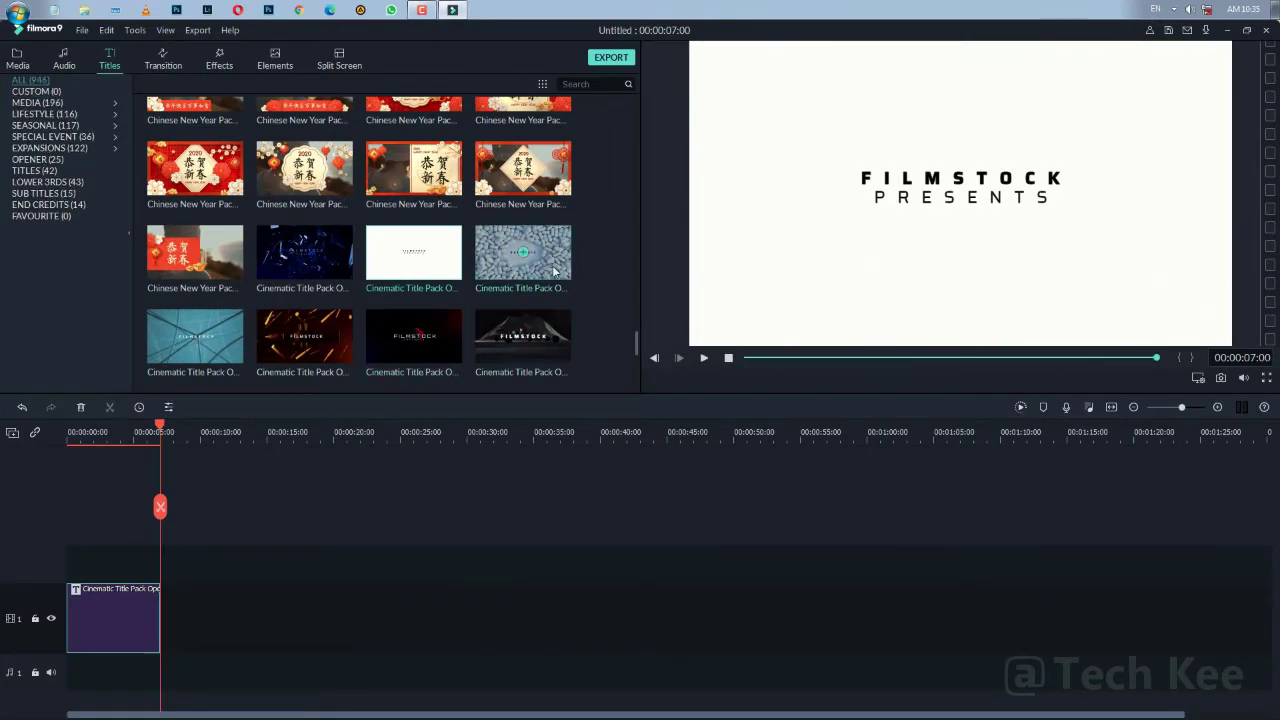
pyautogui.moveTo(555, 270); pyautogui.dragTo(155, 609)
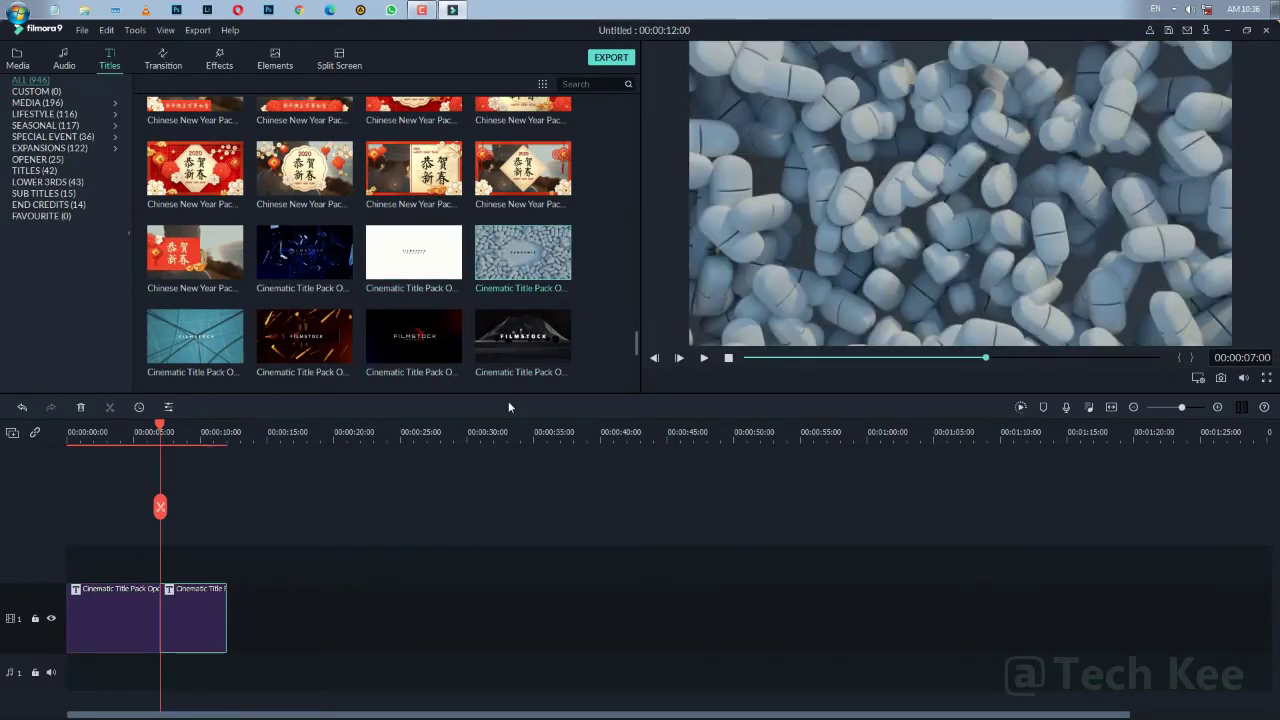
pyautogui.click(704, 358)
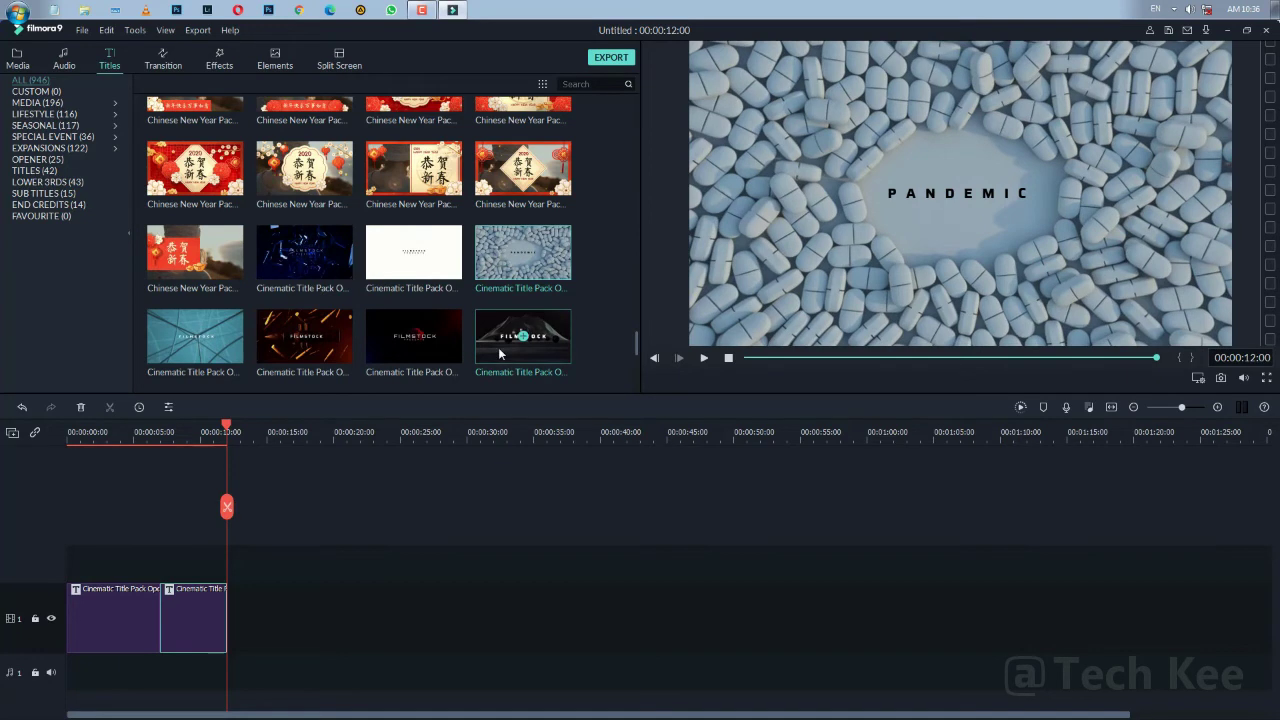
# - Append four more Cinematic Title Pack openers to the track, including Divided, Solitude and the Filmstock Presents statue opener, and start playback
pyautogui.scroll(-3, 500, 354)
pyautogui.moveTo(321, 406); pyautogui.dragTo(226, 596)
pyautogui.click(236, 262)
pyautogui.moveTo(236, 262); pyautogui.dragTo(312, 590)
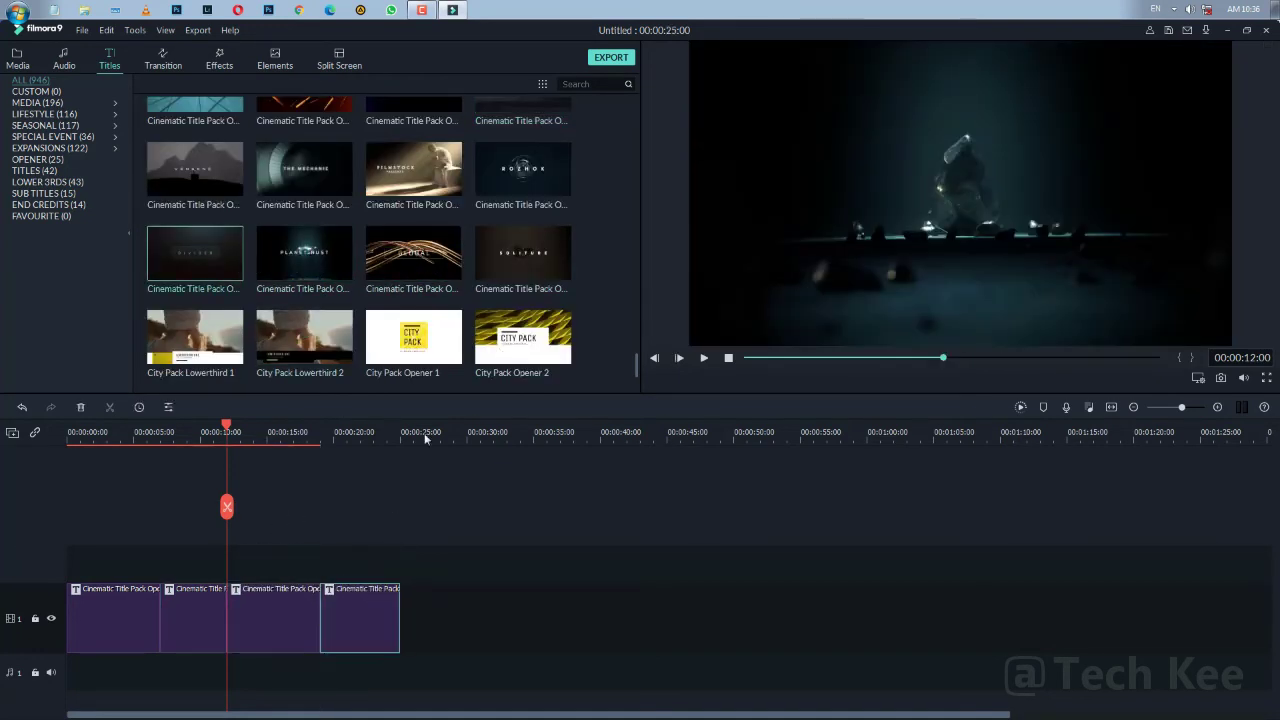
pyautogui.moveTo(528, 254); pyautogui.dragTo(420, 450)
pyautogui.moveTo(390, 194); pyautogui.dragTo(500, 590)
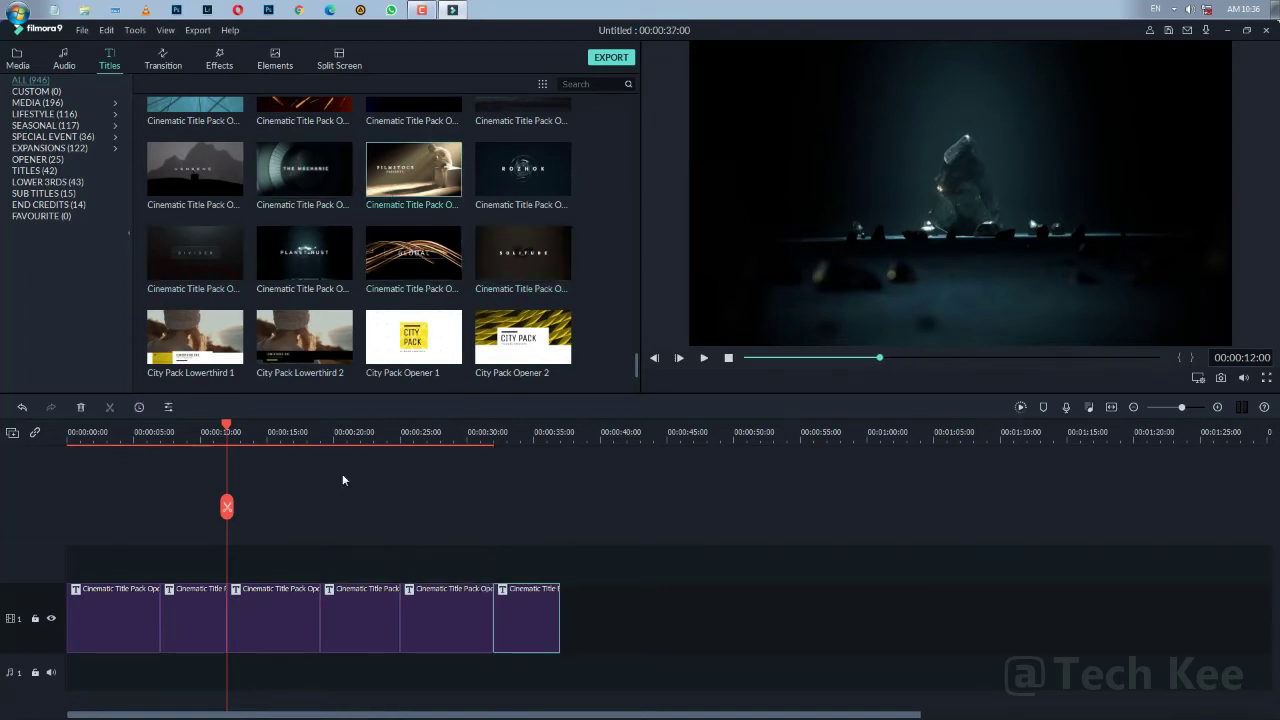
pyautogui.click(705, 360)
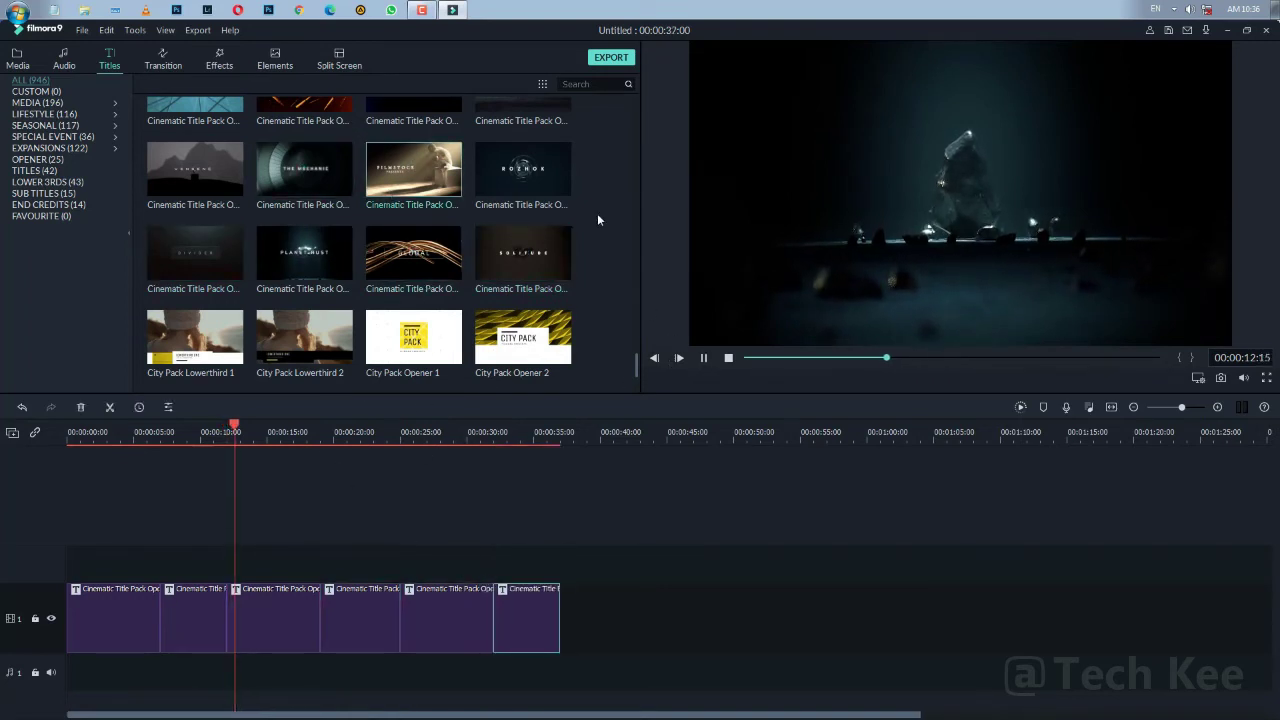
# - Append the Rozhok and Vengence Cinematic Title Pack openers to the end of the track and play the timeline
pyautogui.moveTo(555, 168); pyautogui.dragTo(570, 605)
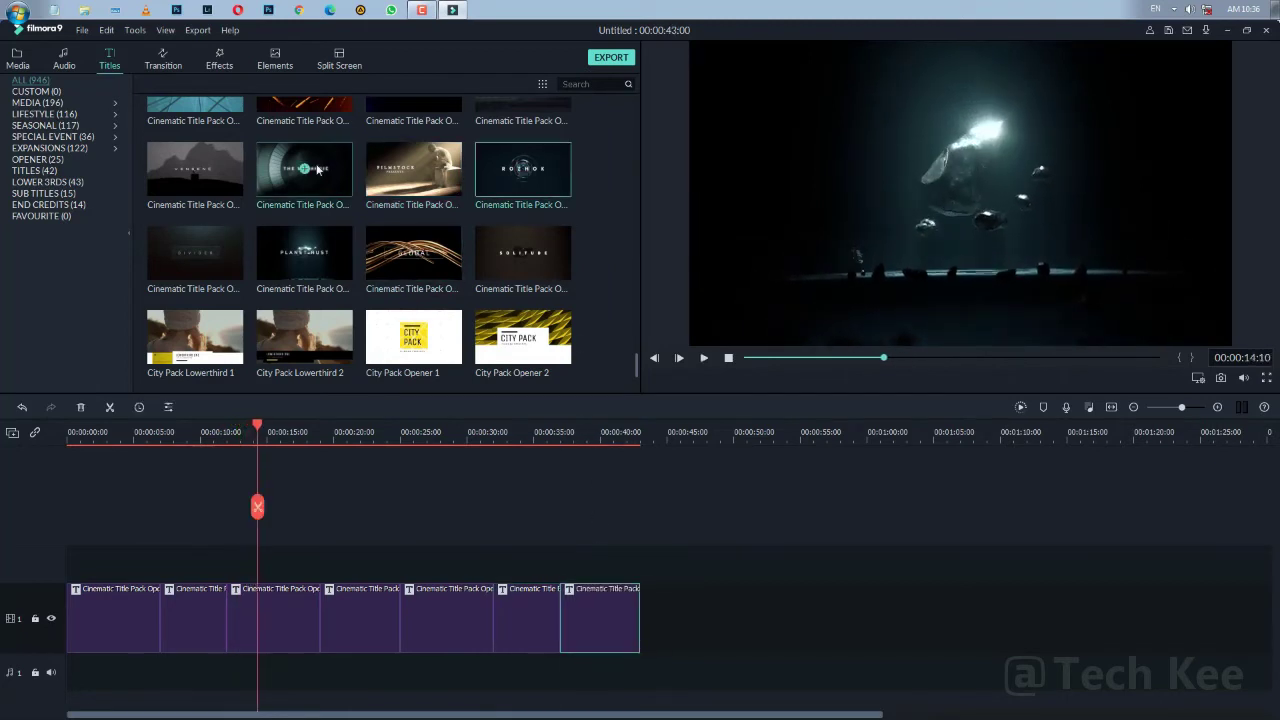
pyautogui.moveTo(237, 185); pyautogui.dragTo(644, 608)
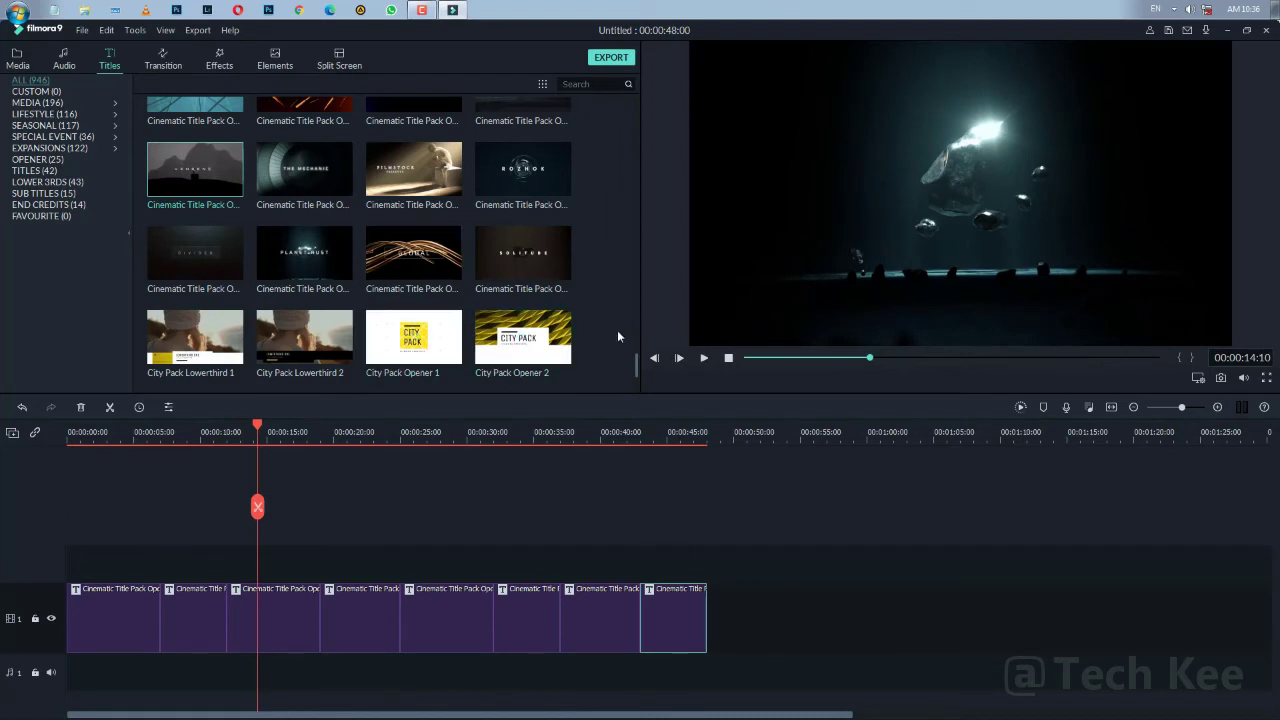
pyautogui.click(704, 359)
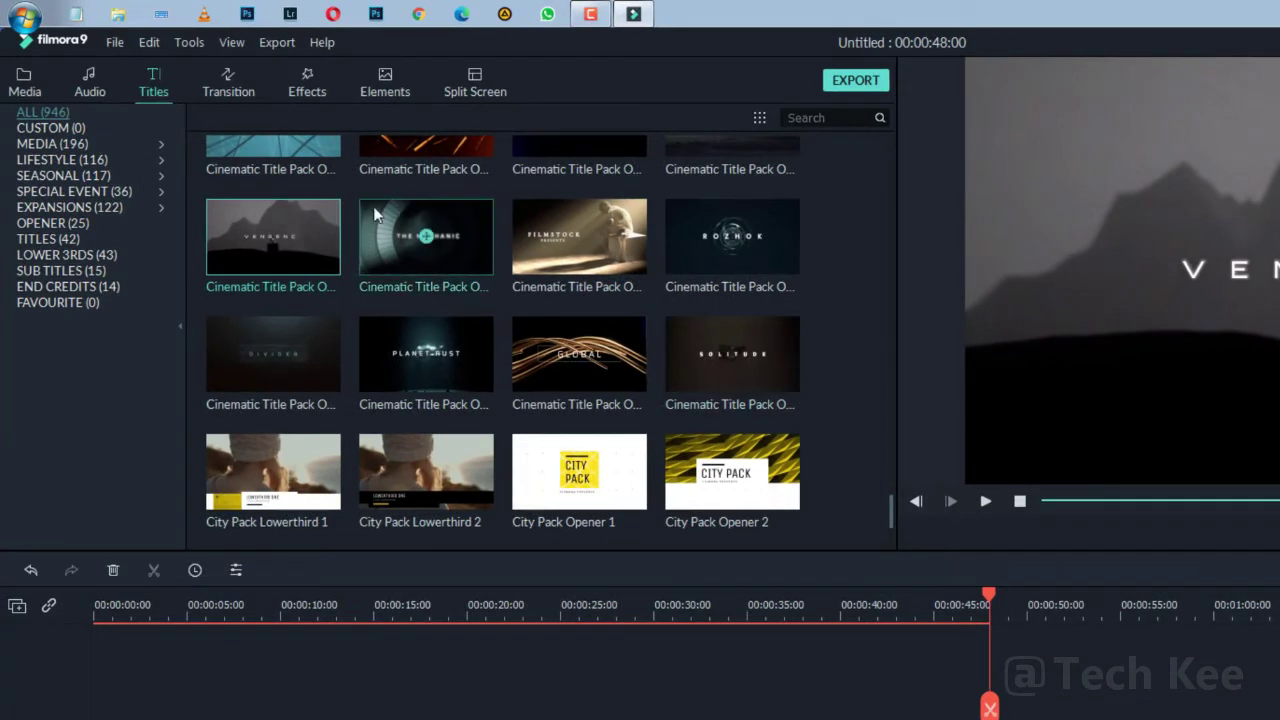
# - Look through the Audio, Media, Effects, Transition, Elements, Split Screen and Titles libraries to check their available content
pyautogui.click(94, 80)
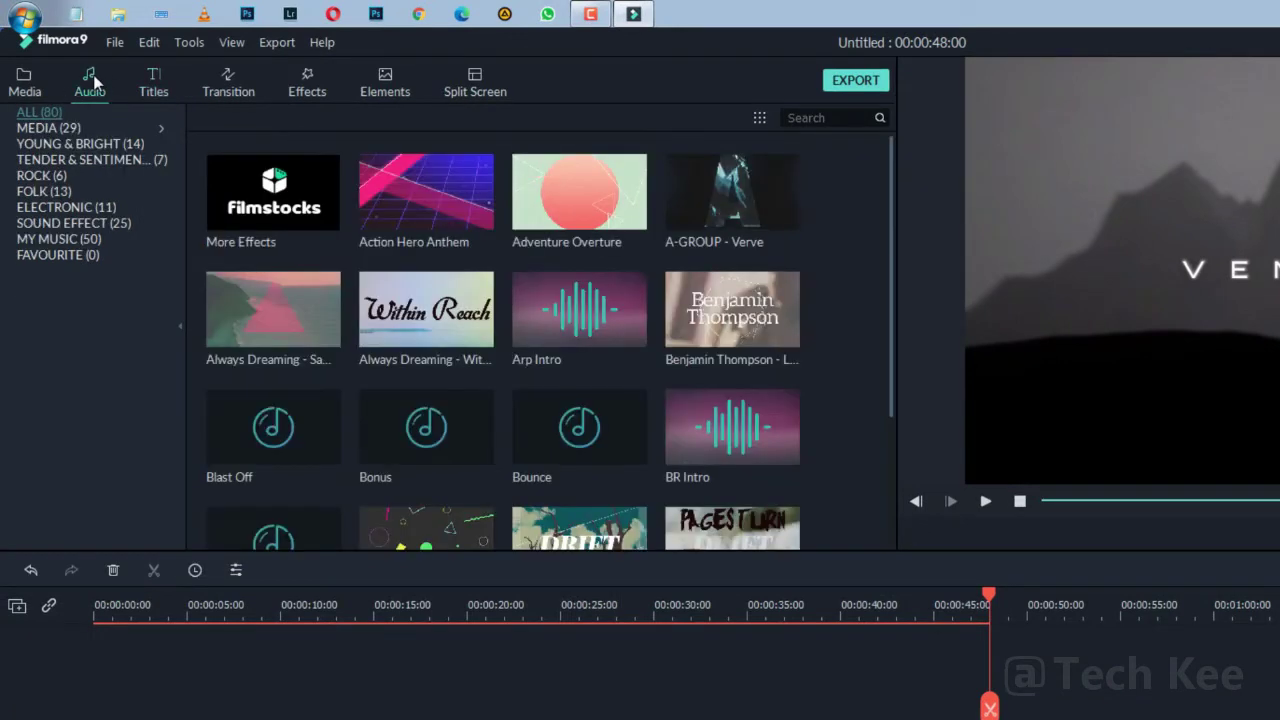
pyautogui.click(22, 85)
pyautogui.click(293, 80)
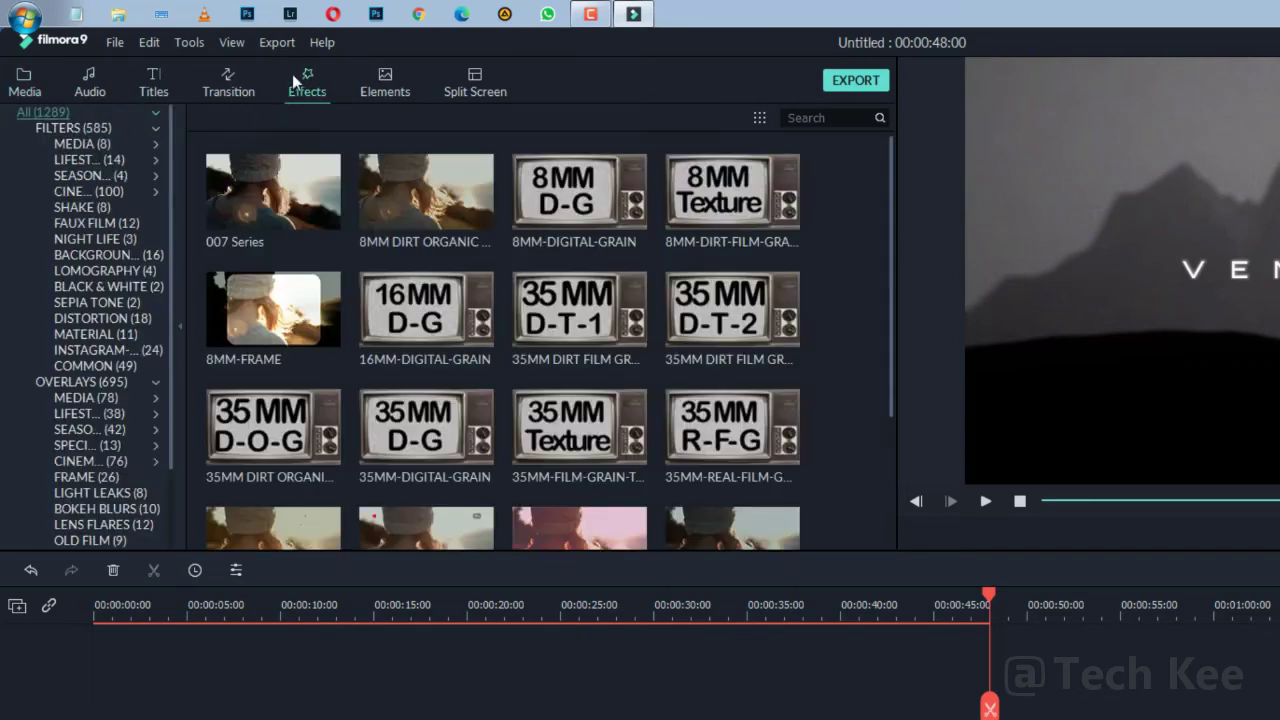
pyautogui.click(234, 79)
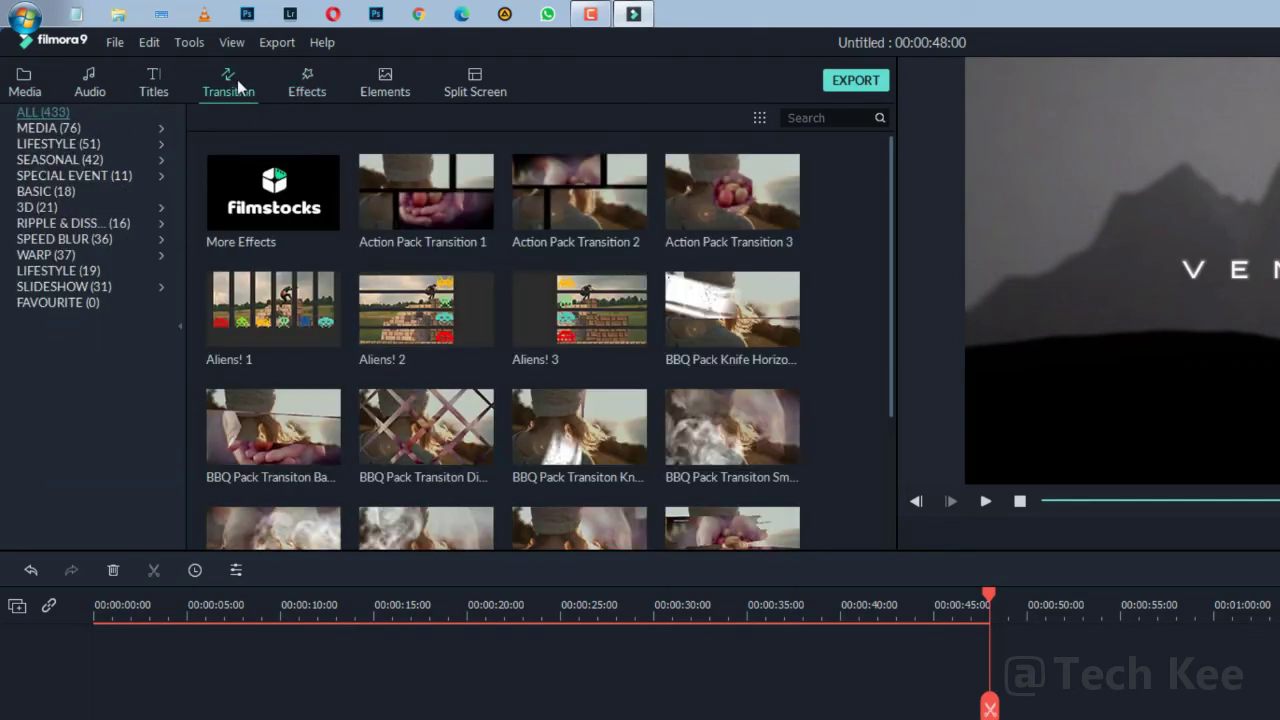
pyautogui.click(318, 90)
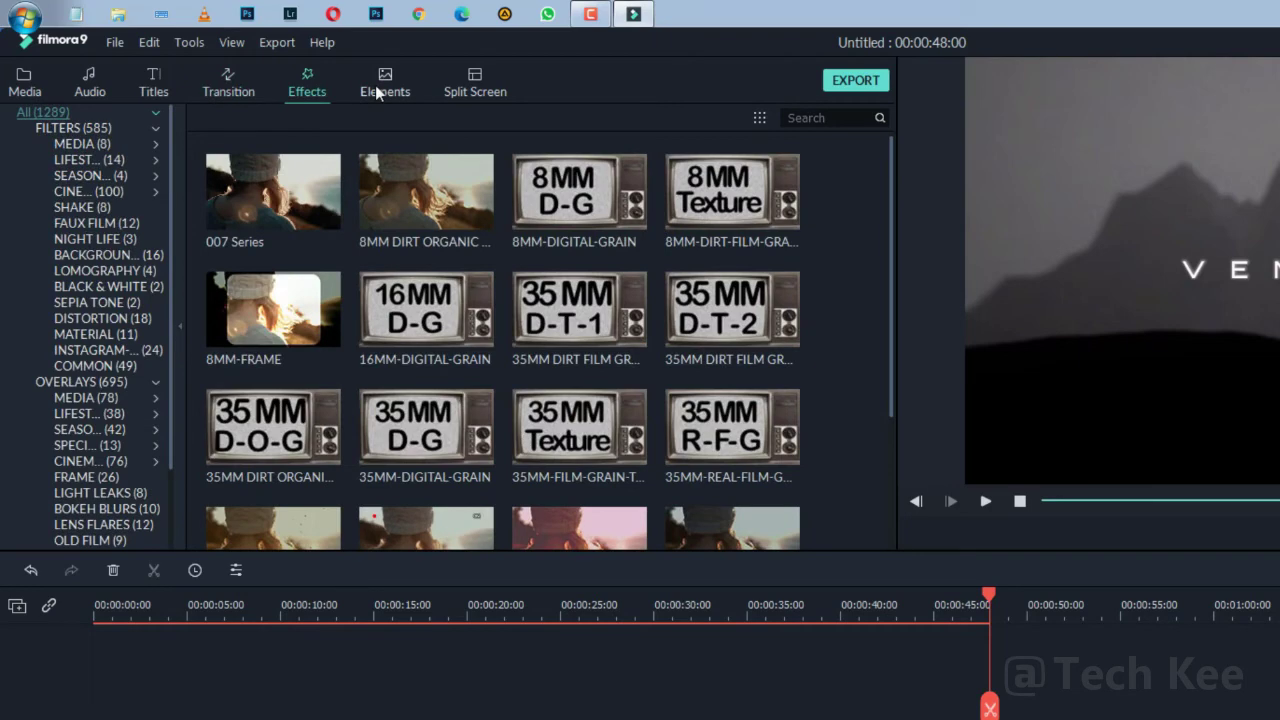
pyautogui.click(380, 86)
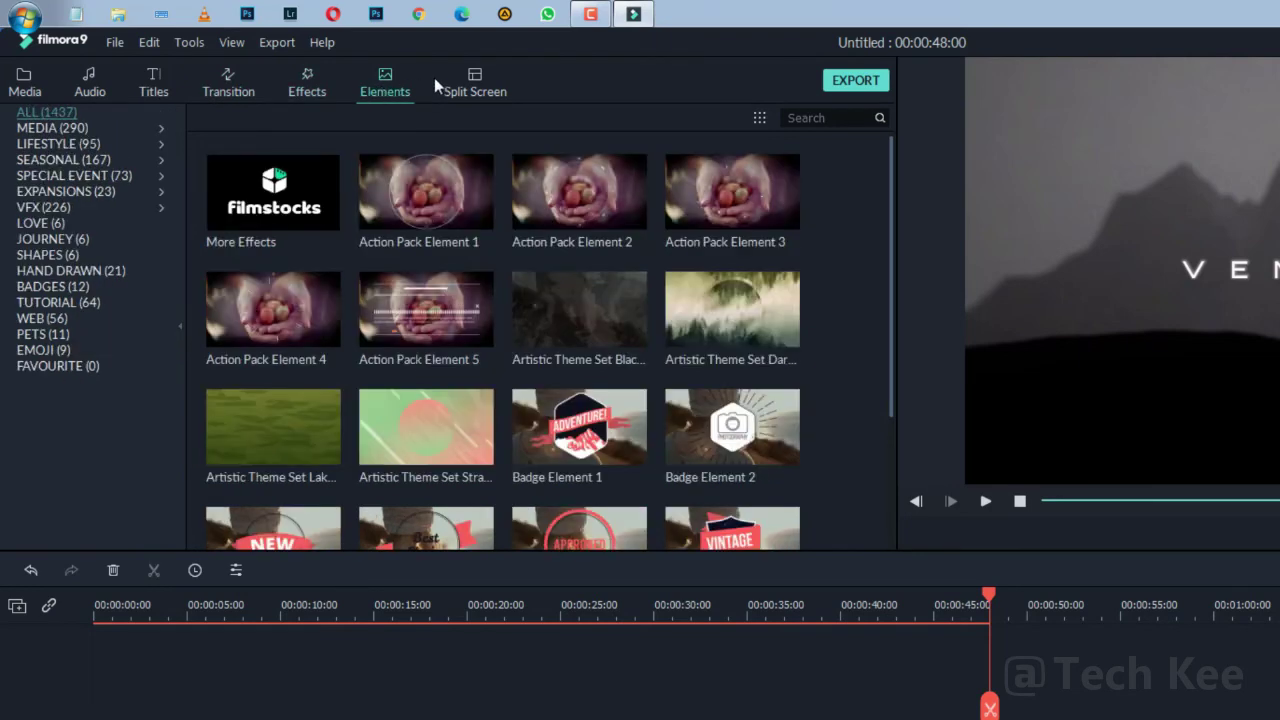
pyautogui.click(476, 88)
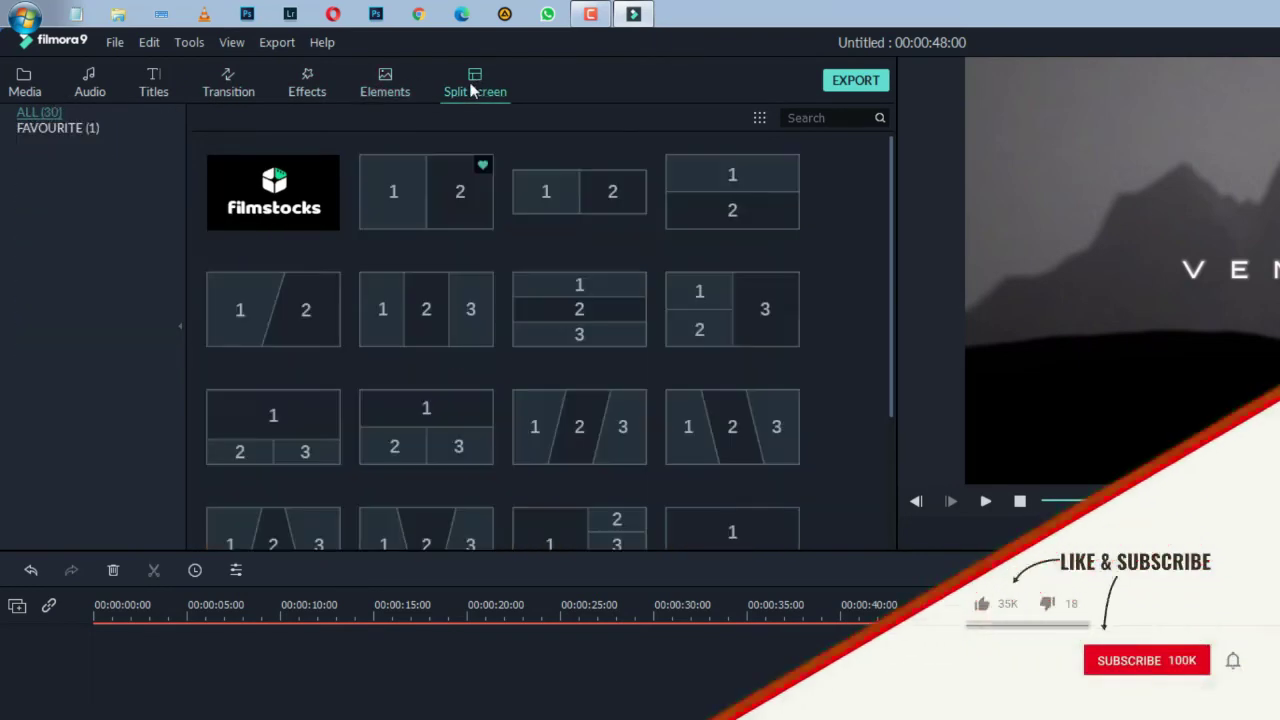
pyautogui.click(320, 73)
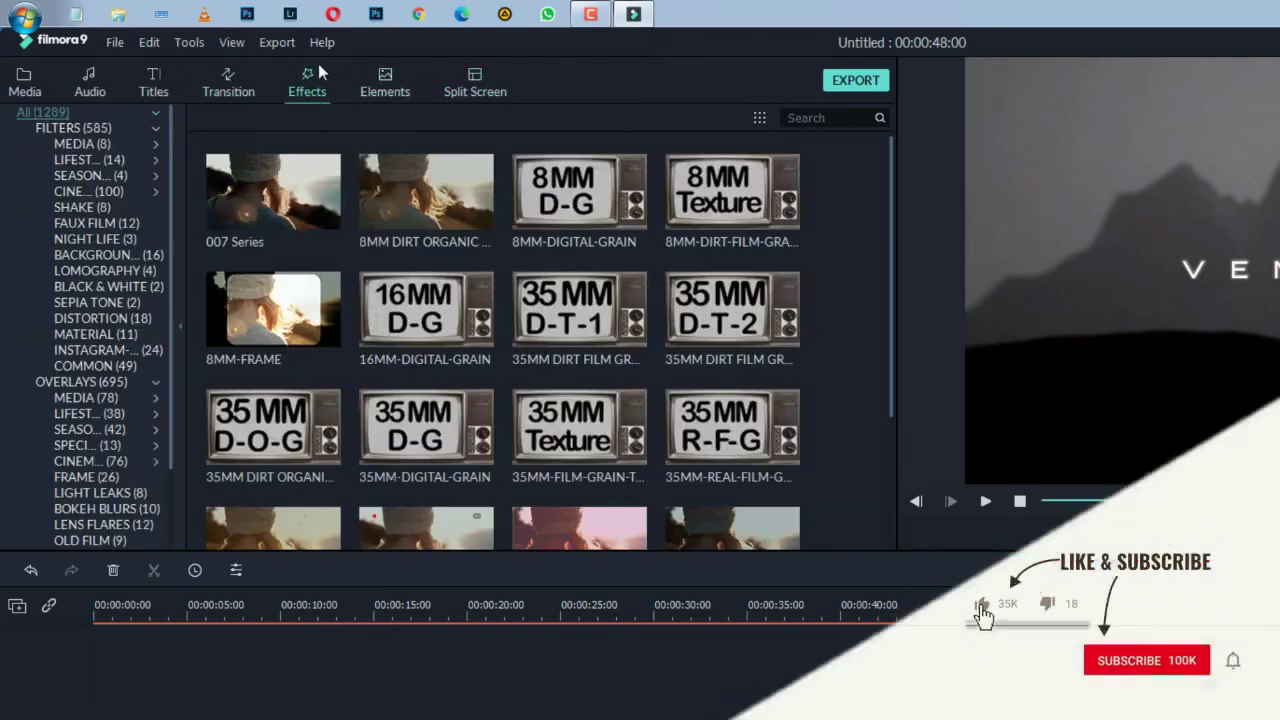
pyautogui.click(240, 80)
pyautogui.click(155, 80)
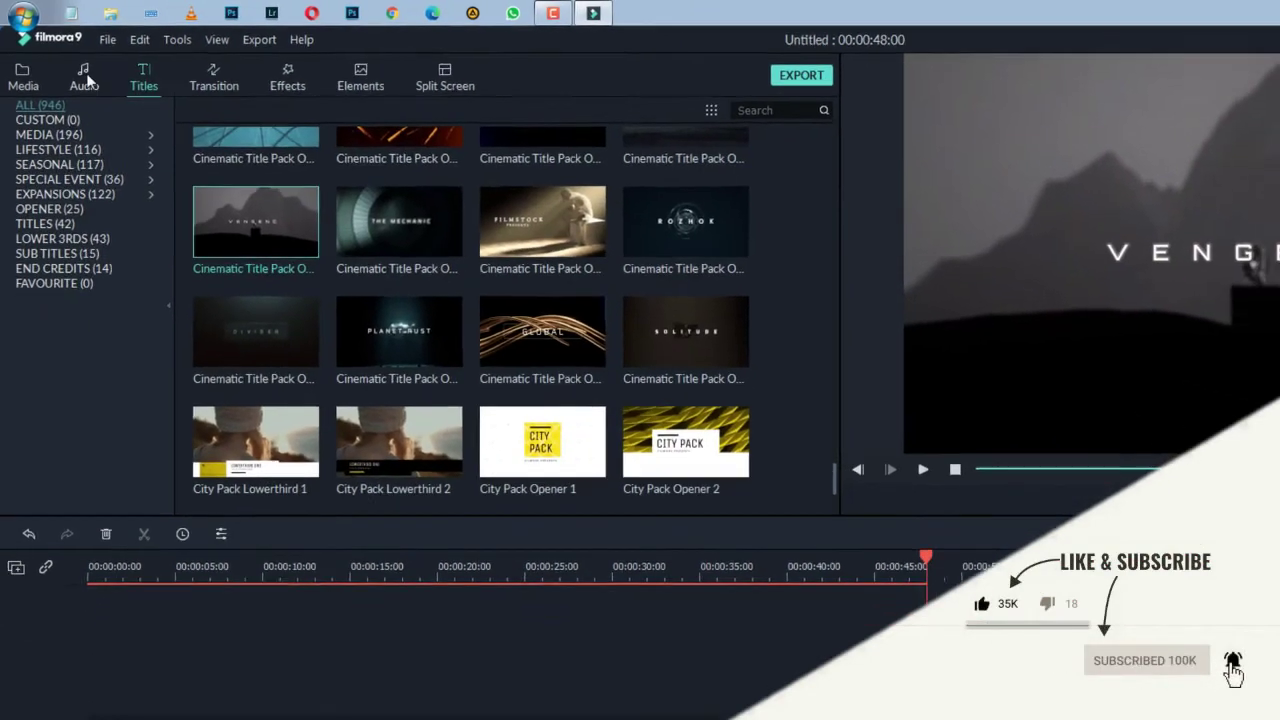
pyautogui.click(89, 80)
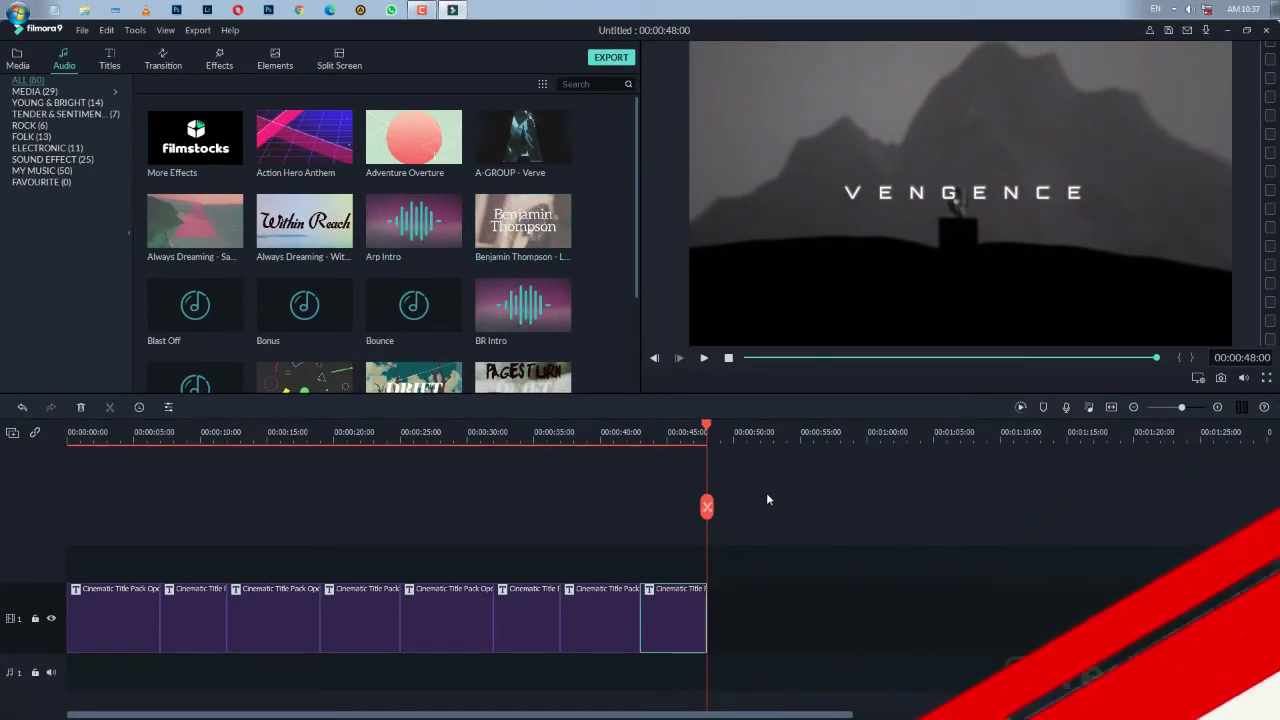